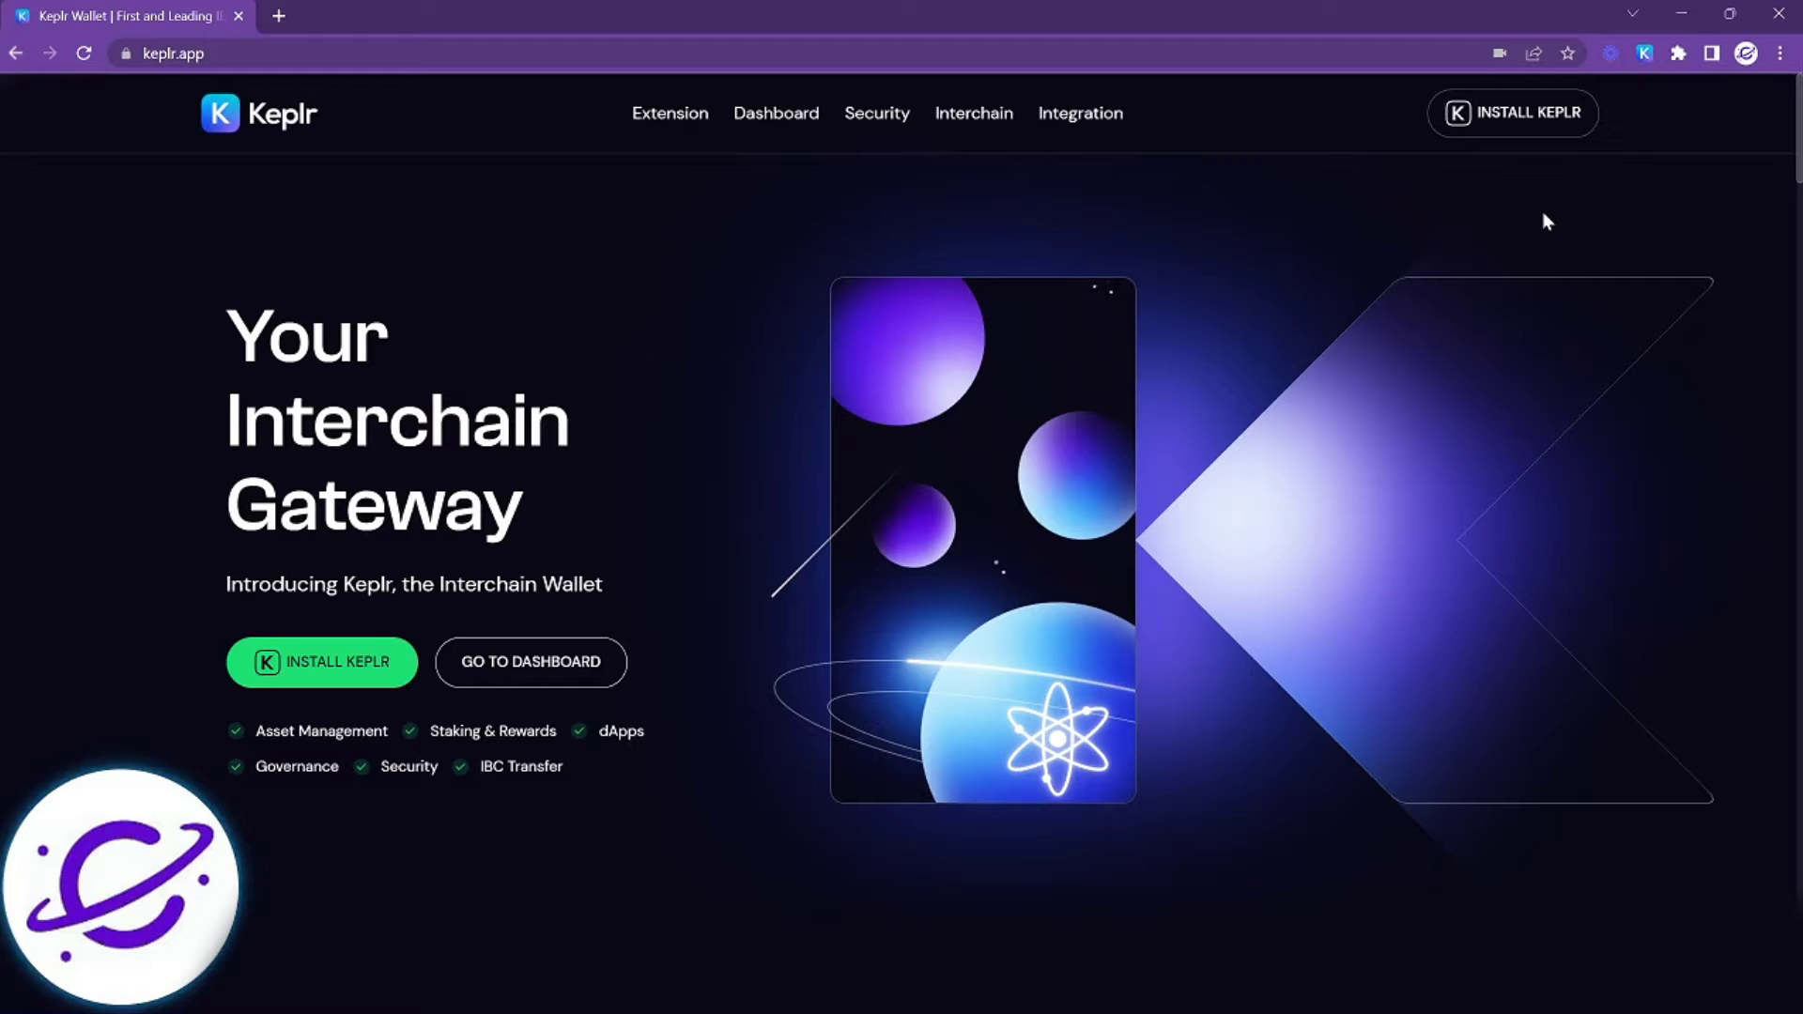
Open the Keplr popup for Team Test Wallet, browse the chain list, and keep Cosmos Hub selected
click(1644, 57)
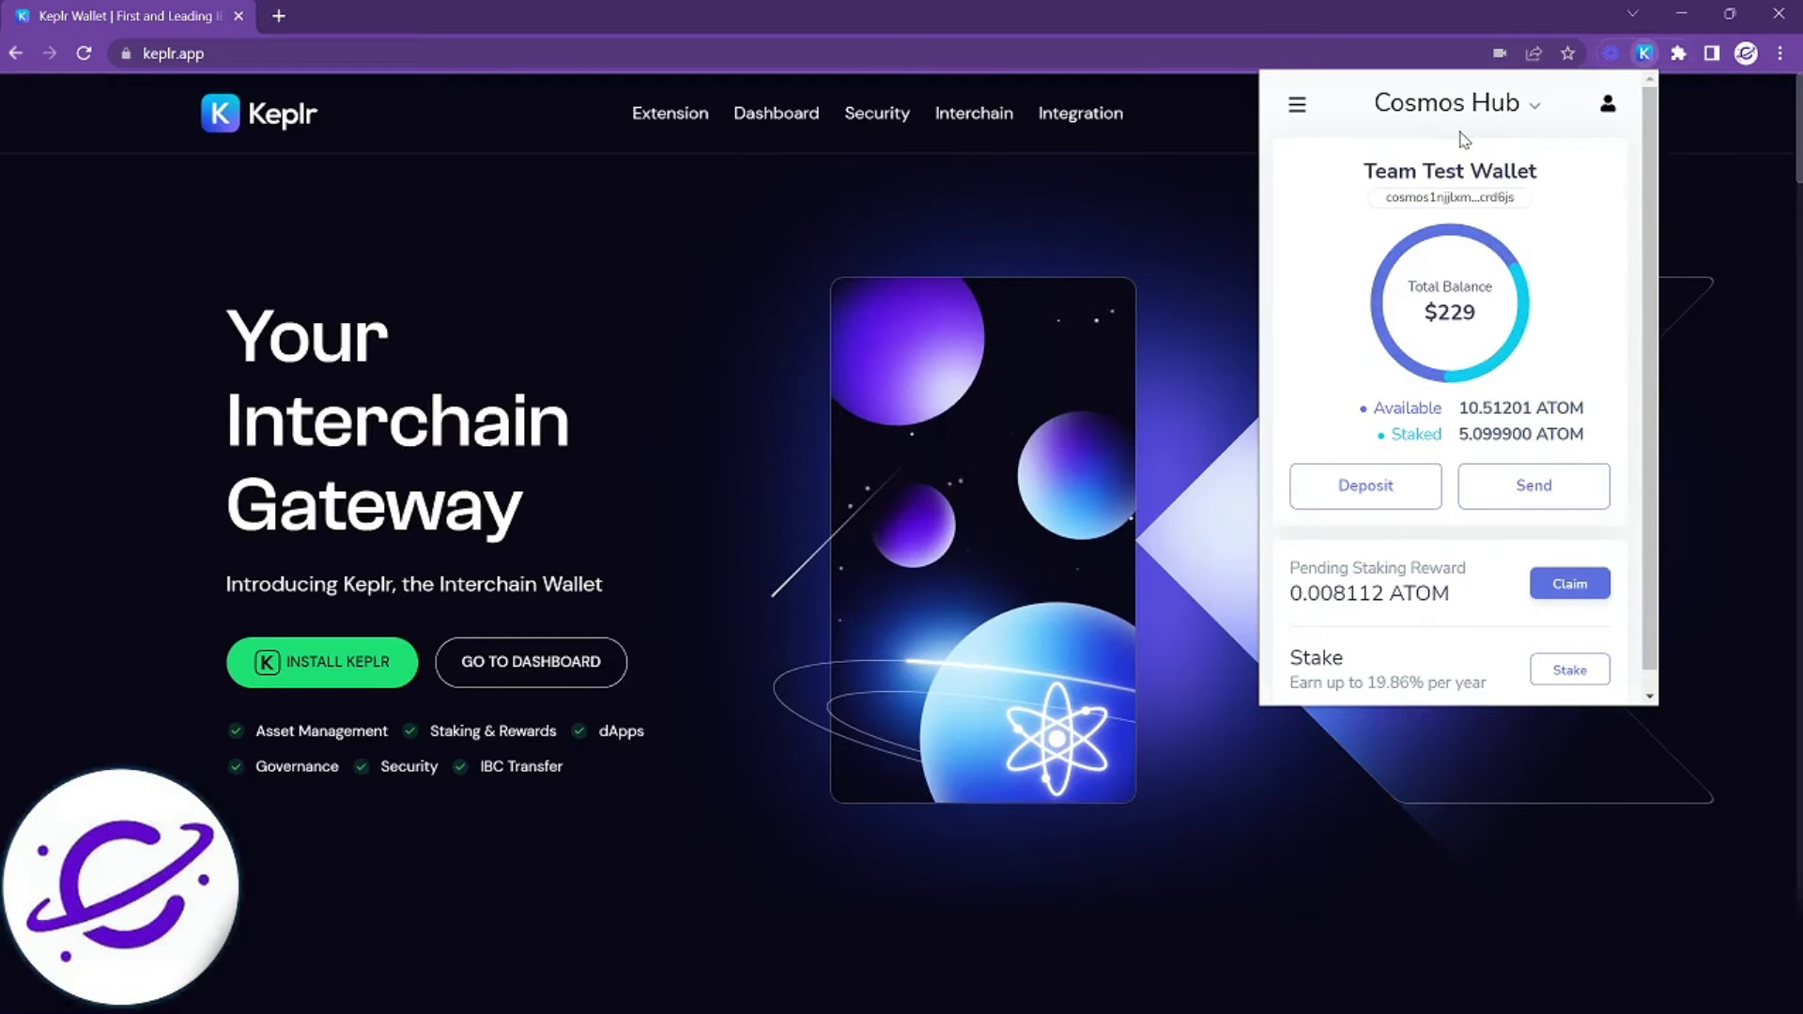
click(1458, 116)
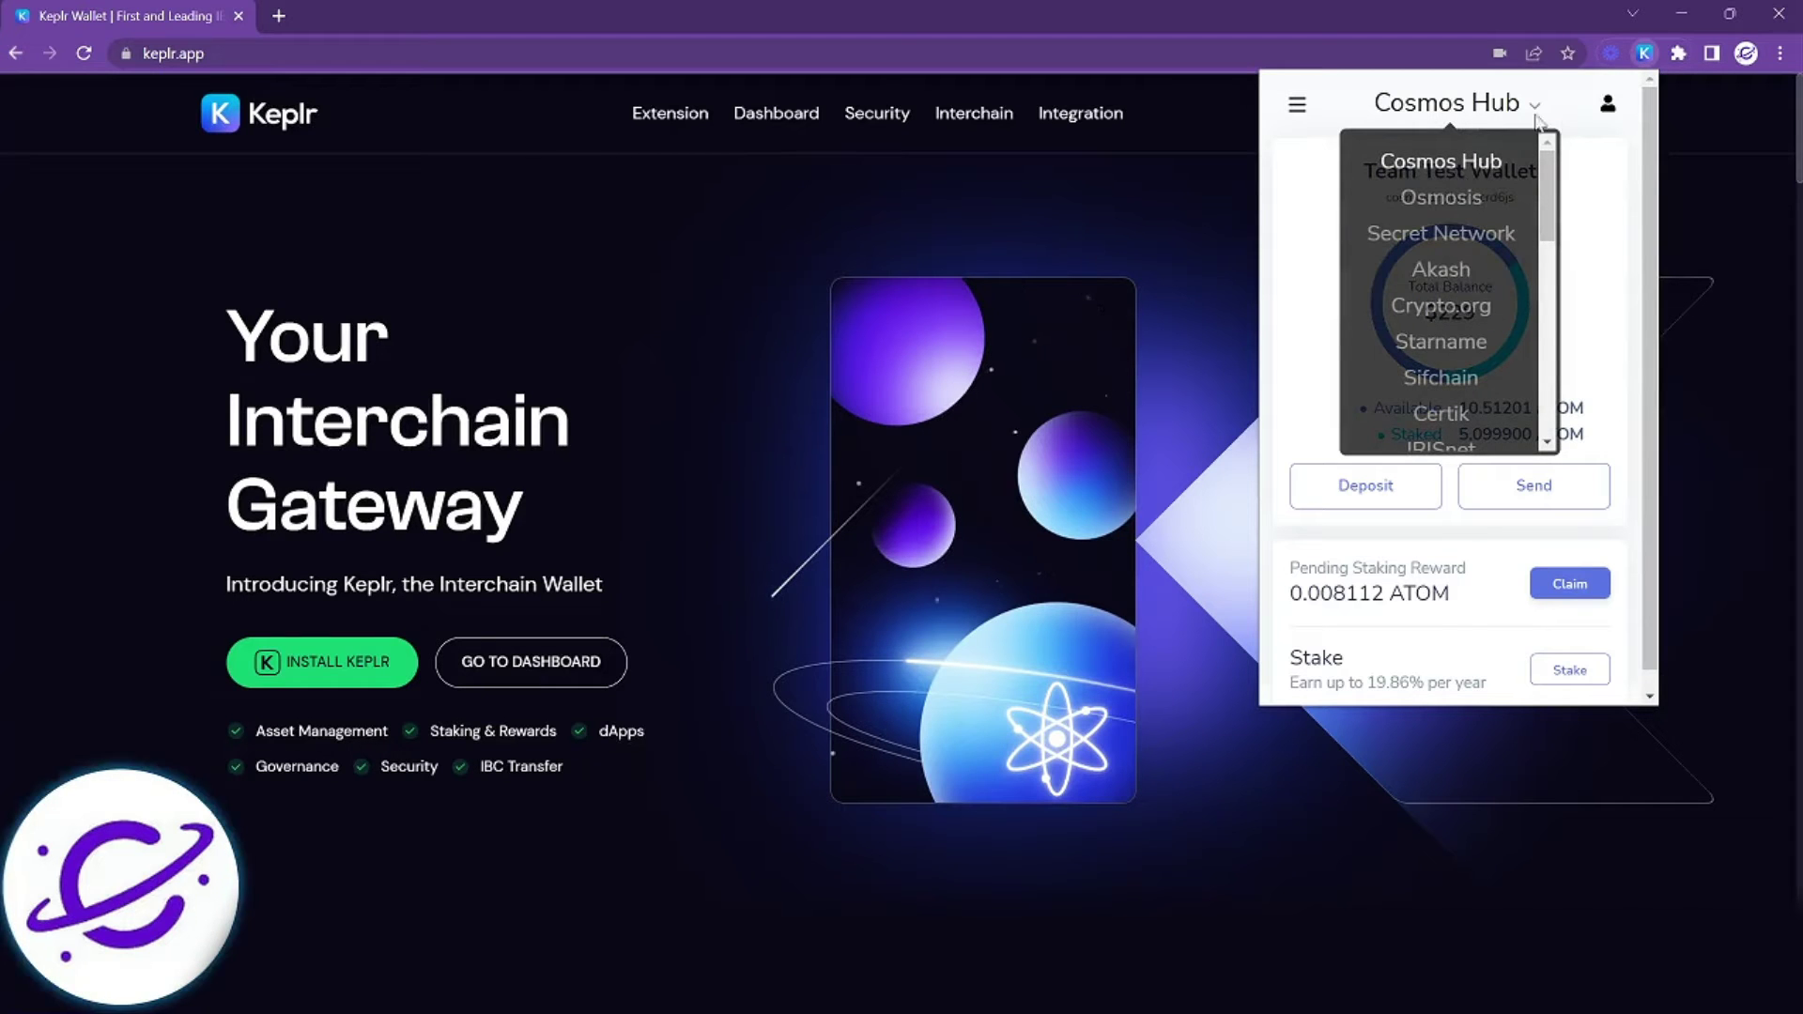
click(1591, 183)
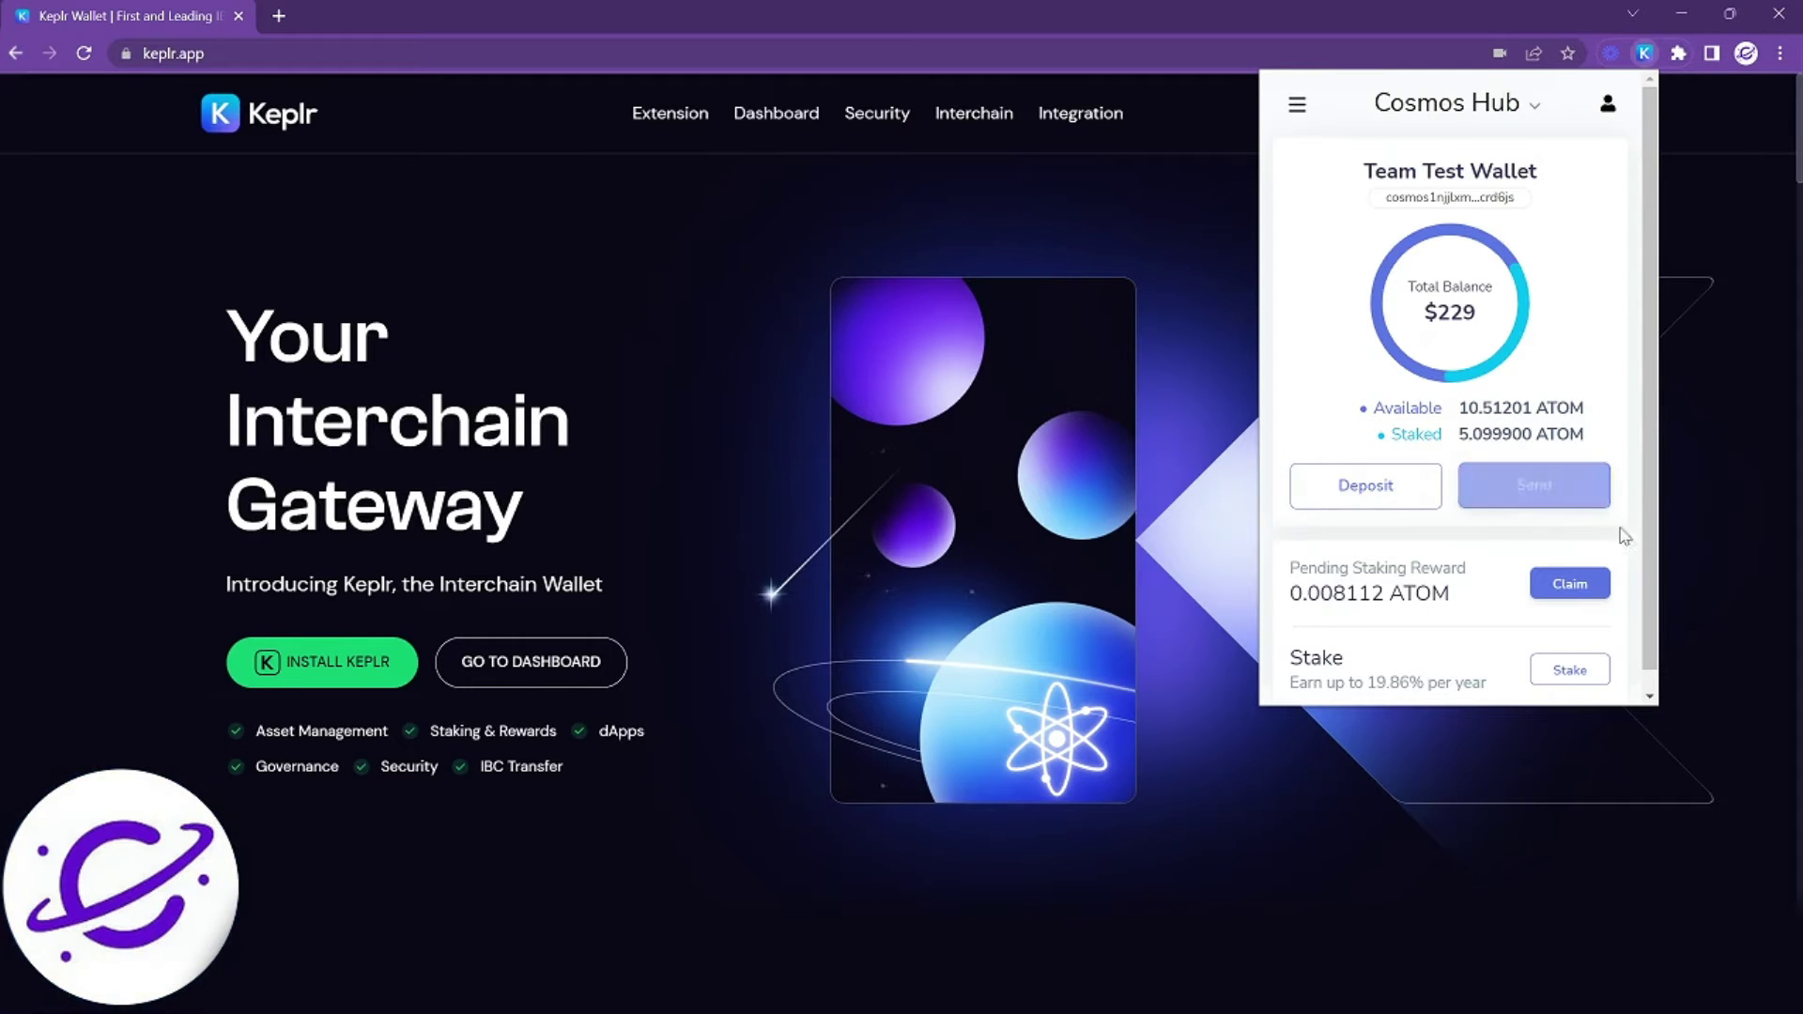
Scroll through the Cosmos Hub overview to see the staked ATOM and pending staking reward
scroll(1615, 524, down, 1)
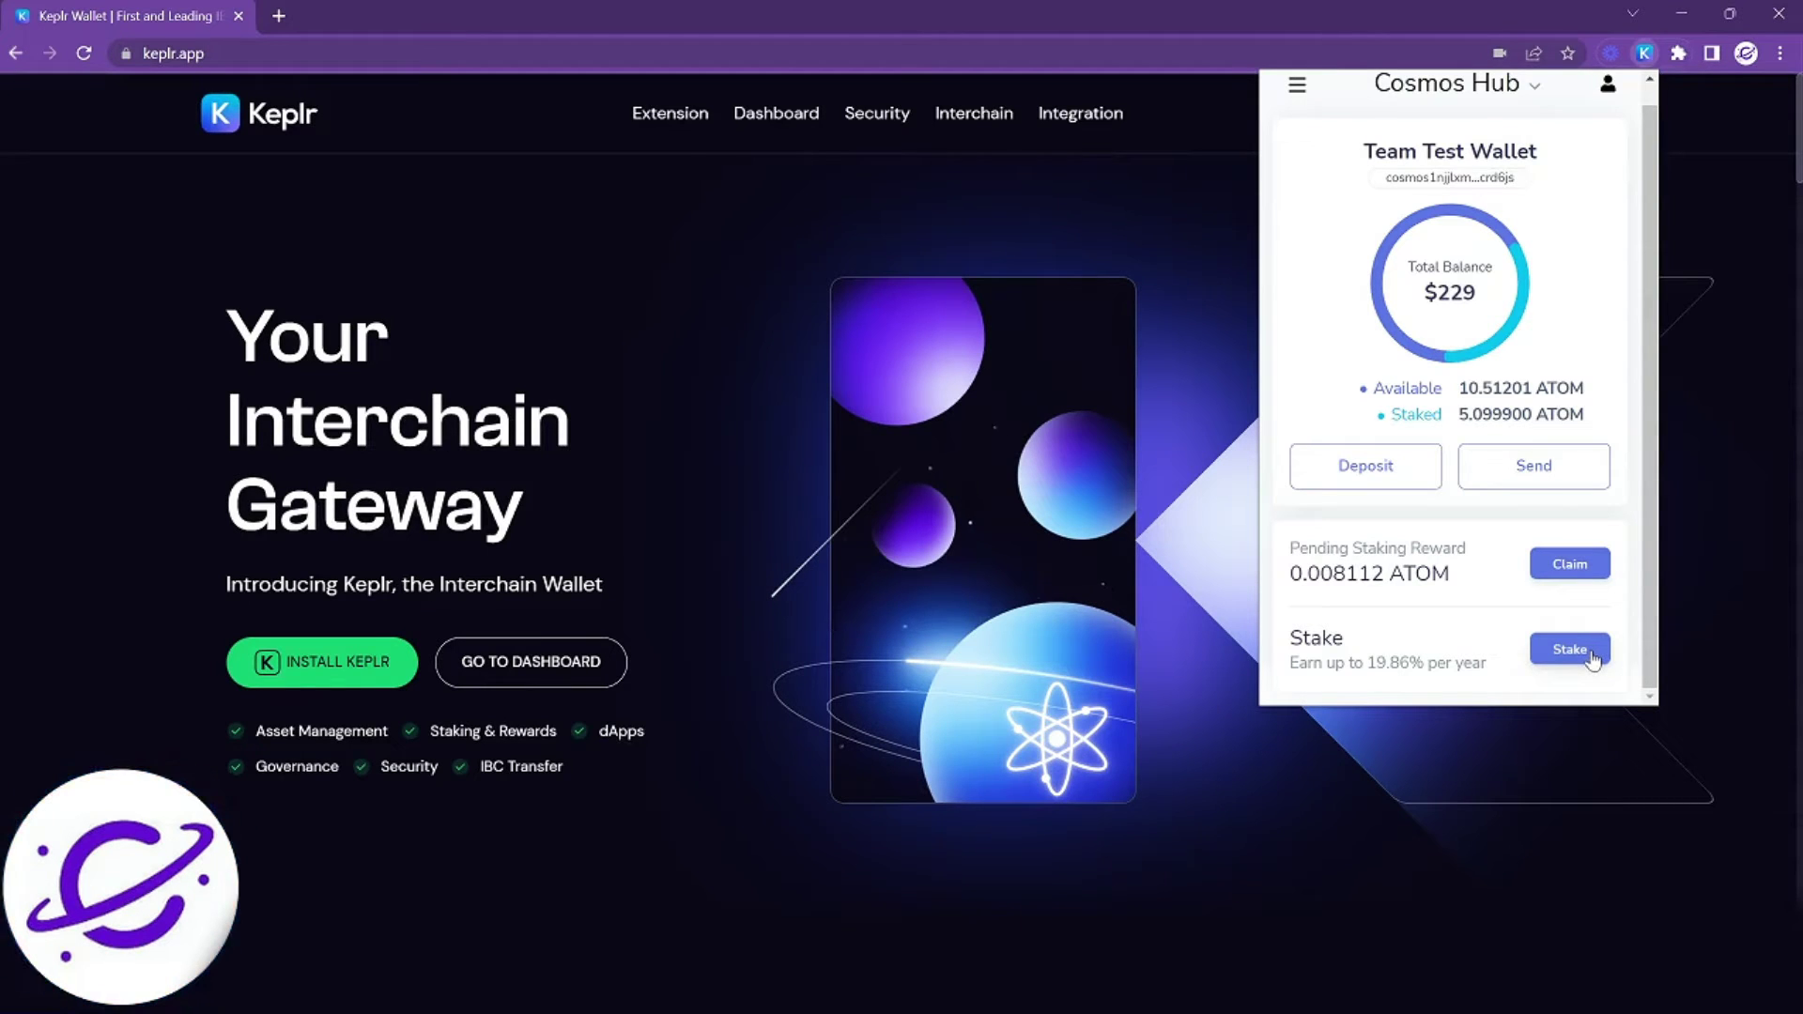
scroll(1589, 193, up, 1)
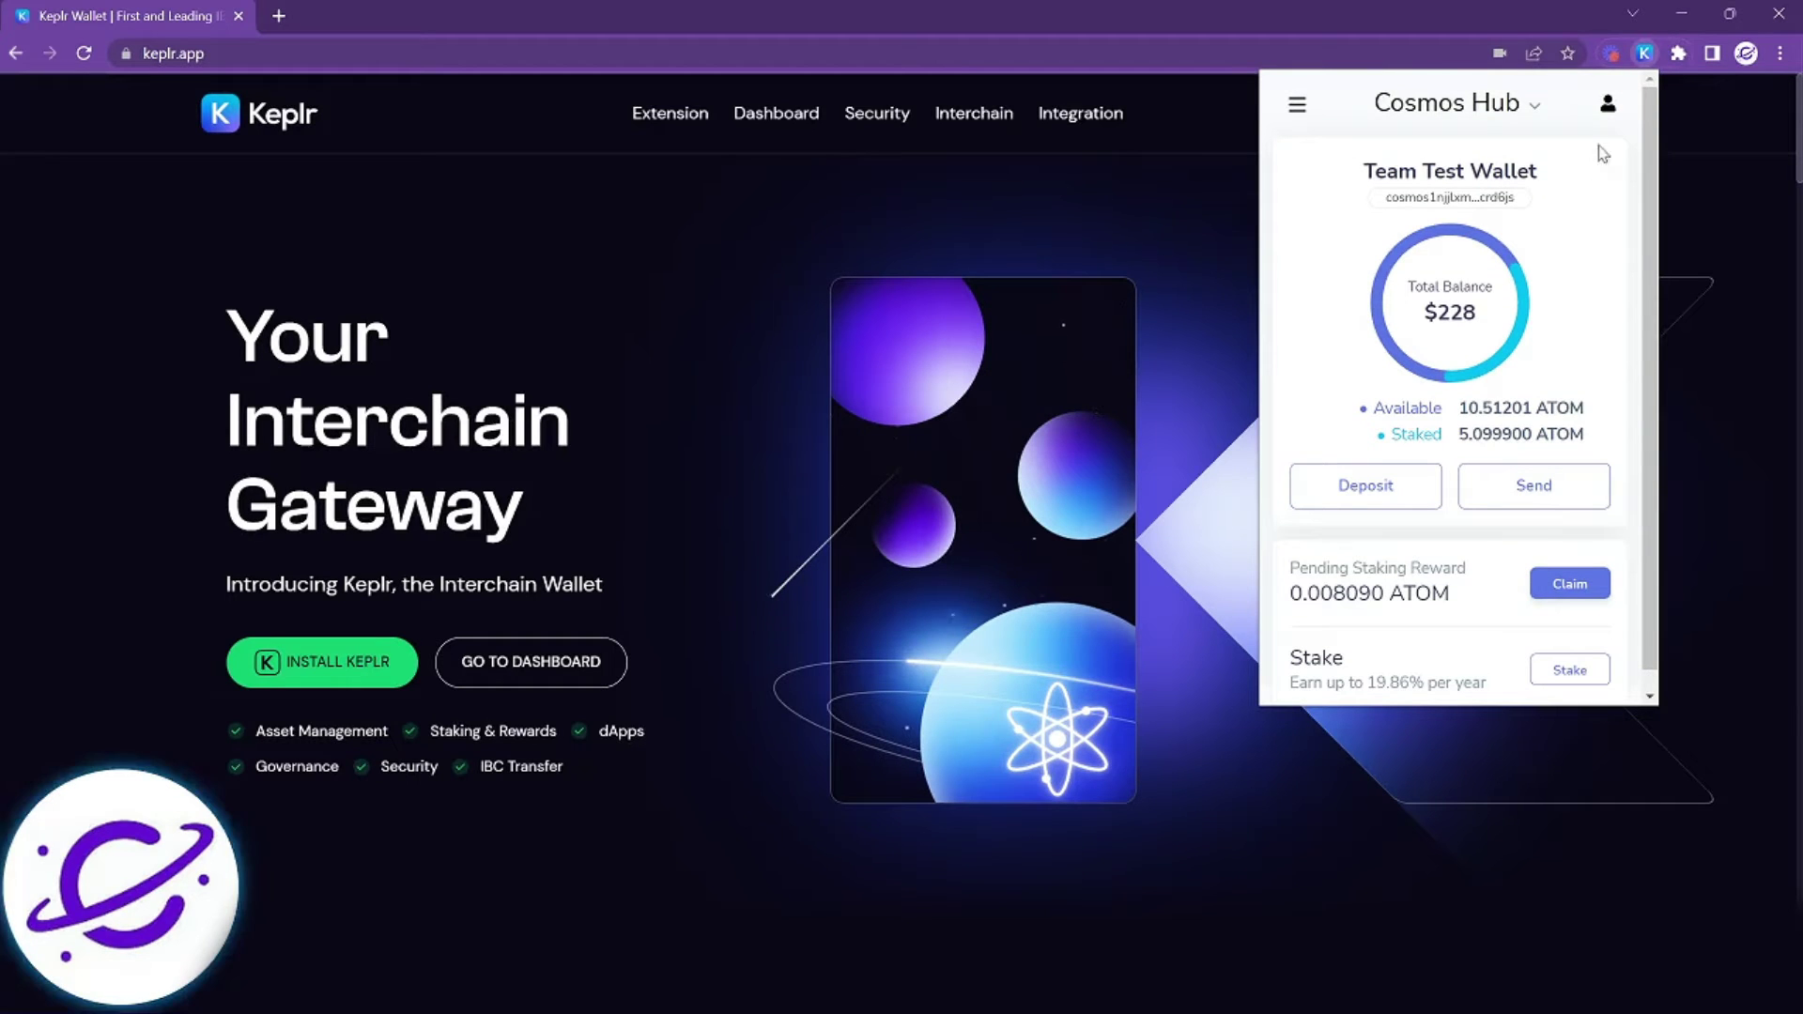
Open the Select Account list and view the option menus for Team Test Wallet and Team Account
click(1608, 113)
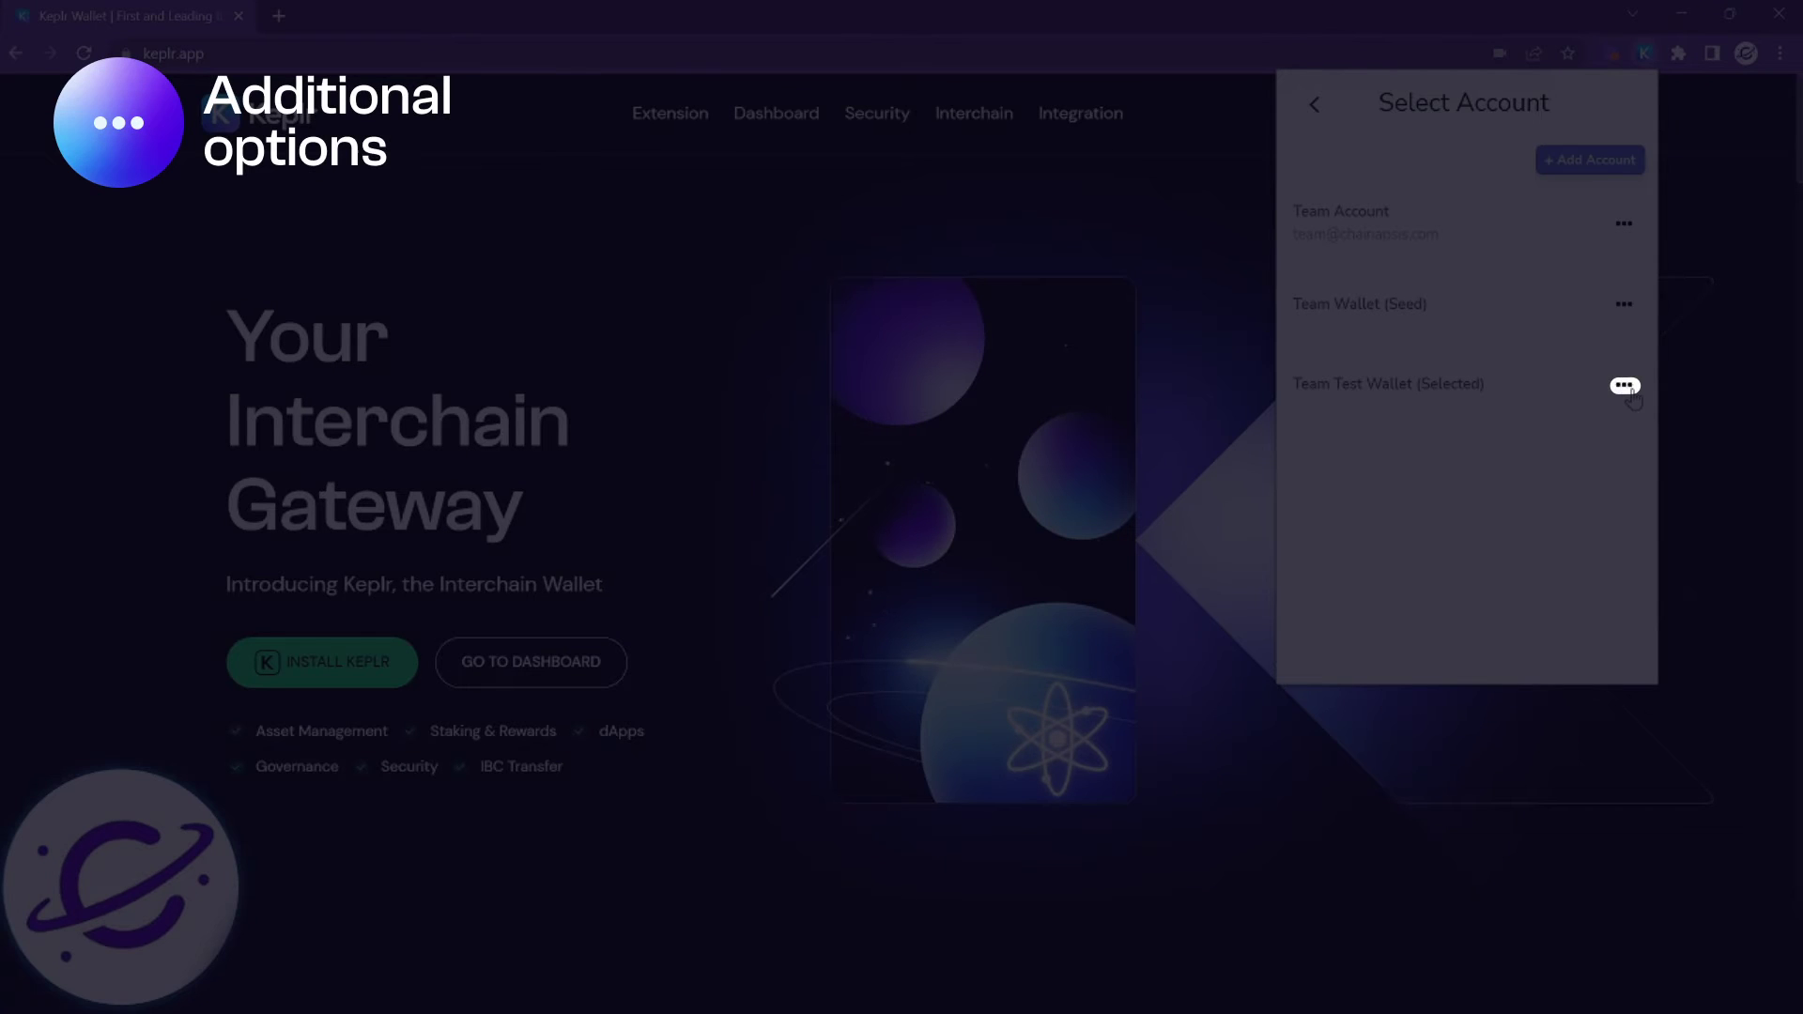
click(1629, 393)
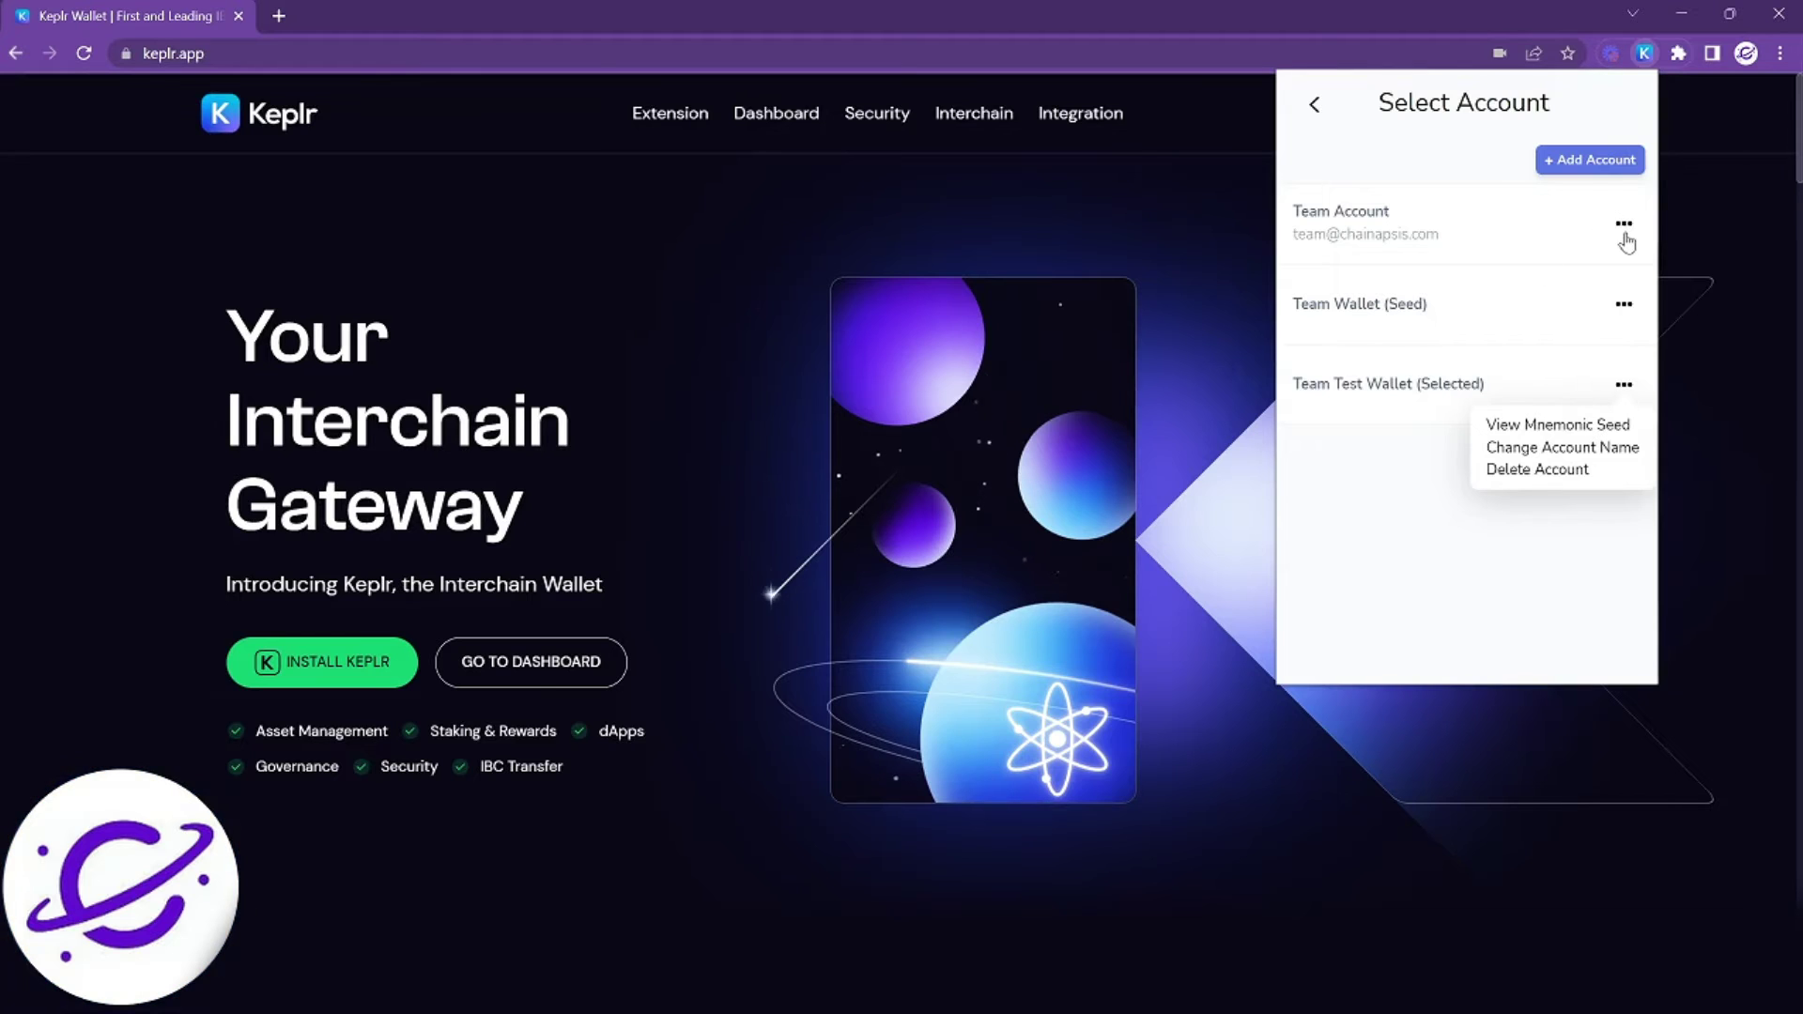
click(1623, 227)
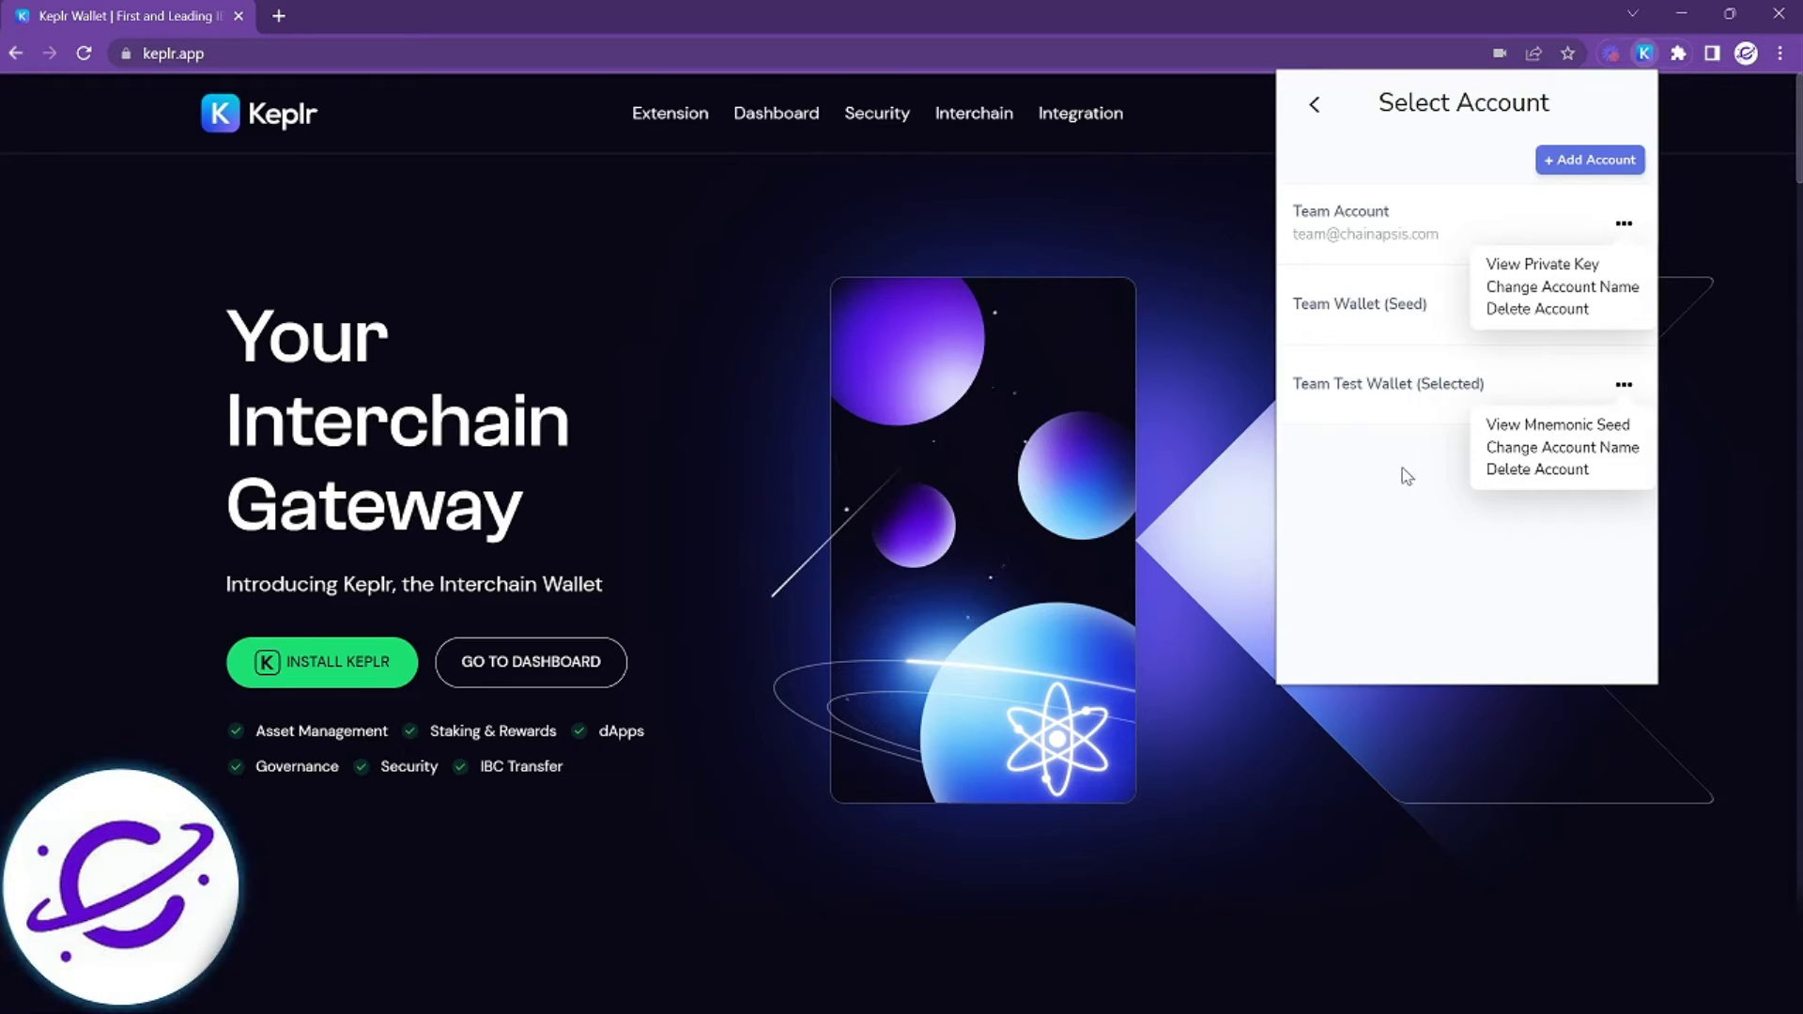
From the main menu, view the Cosmos Hub Address Book and close its empty Add Address form unsaved
click(1312, 105)
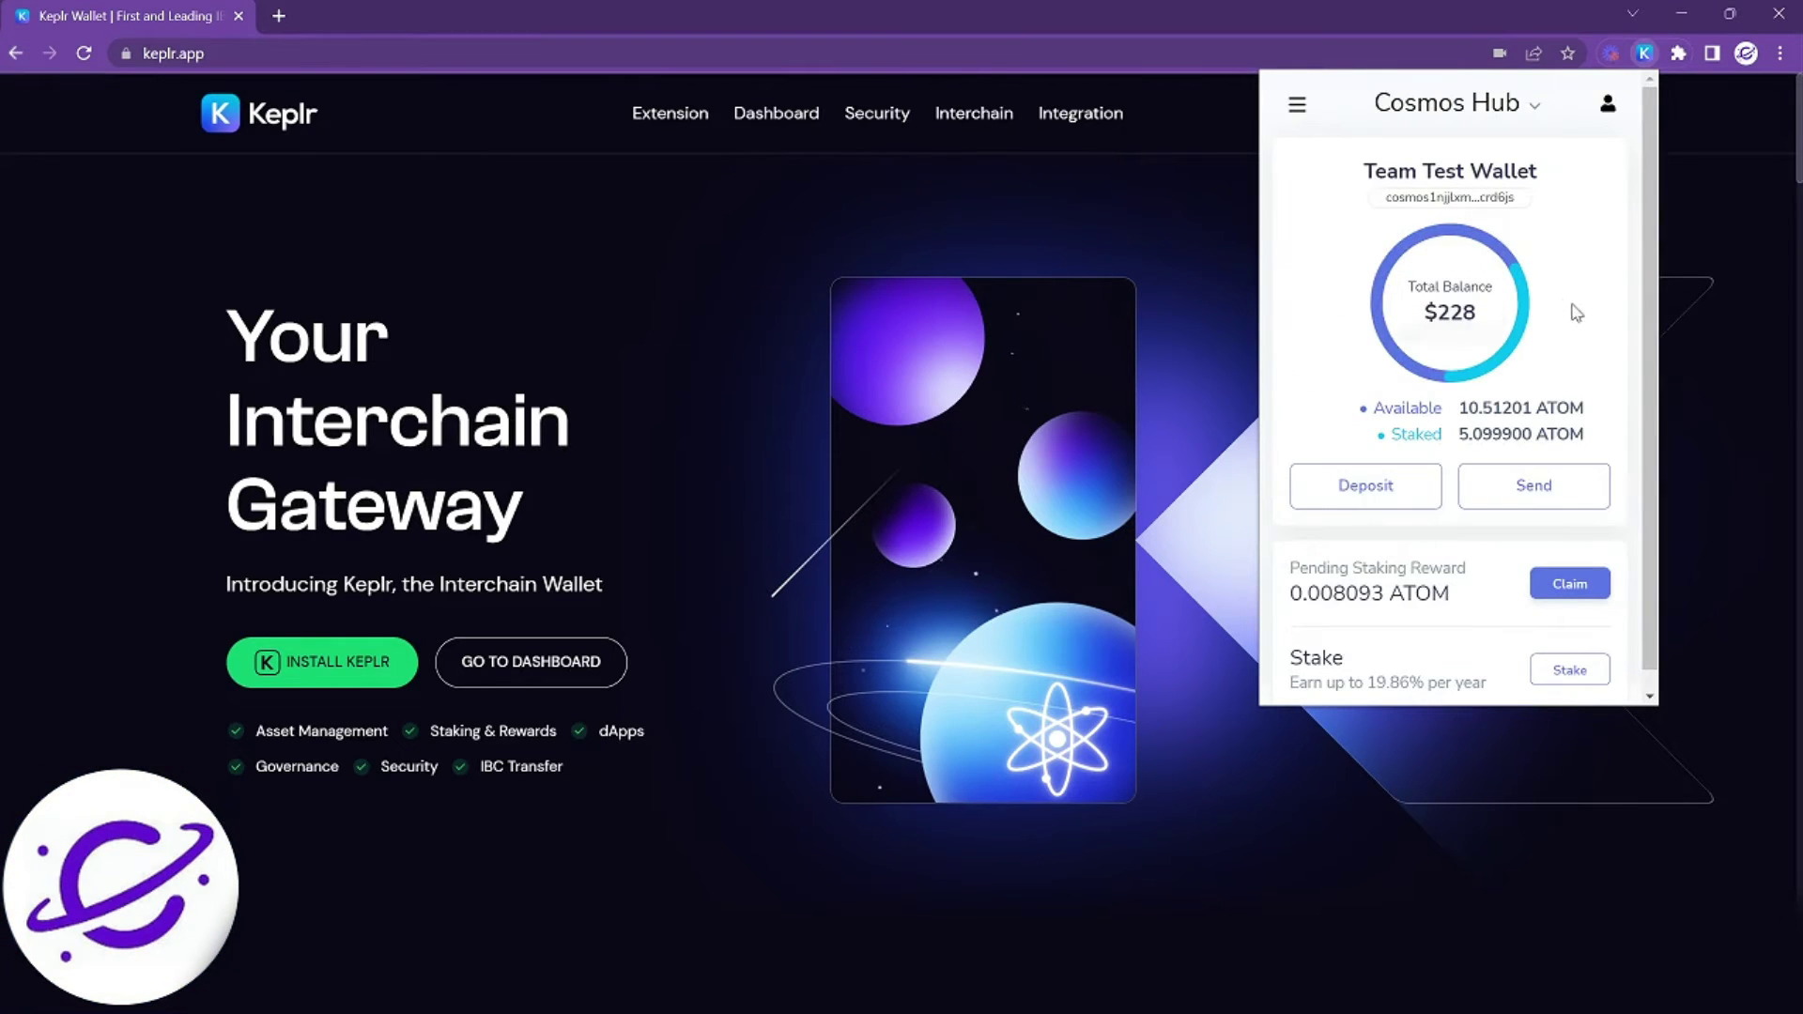
click(1296, 108)
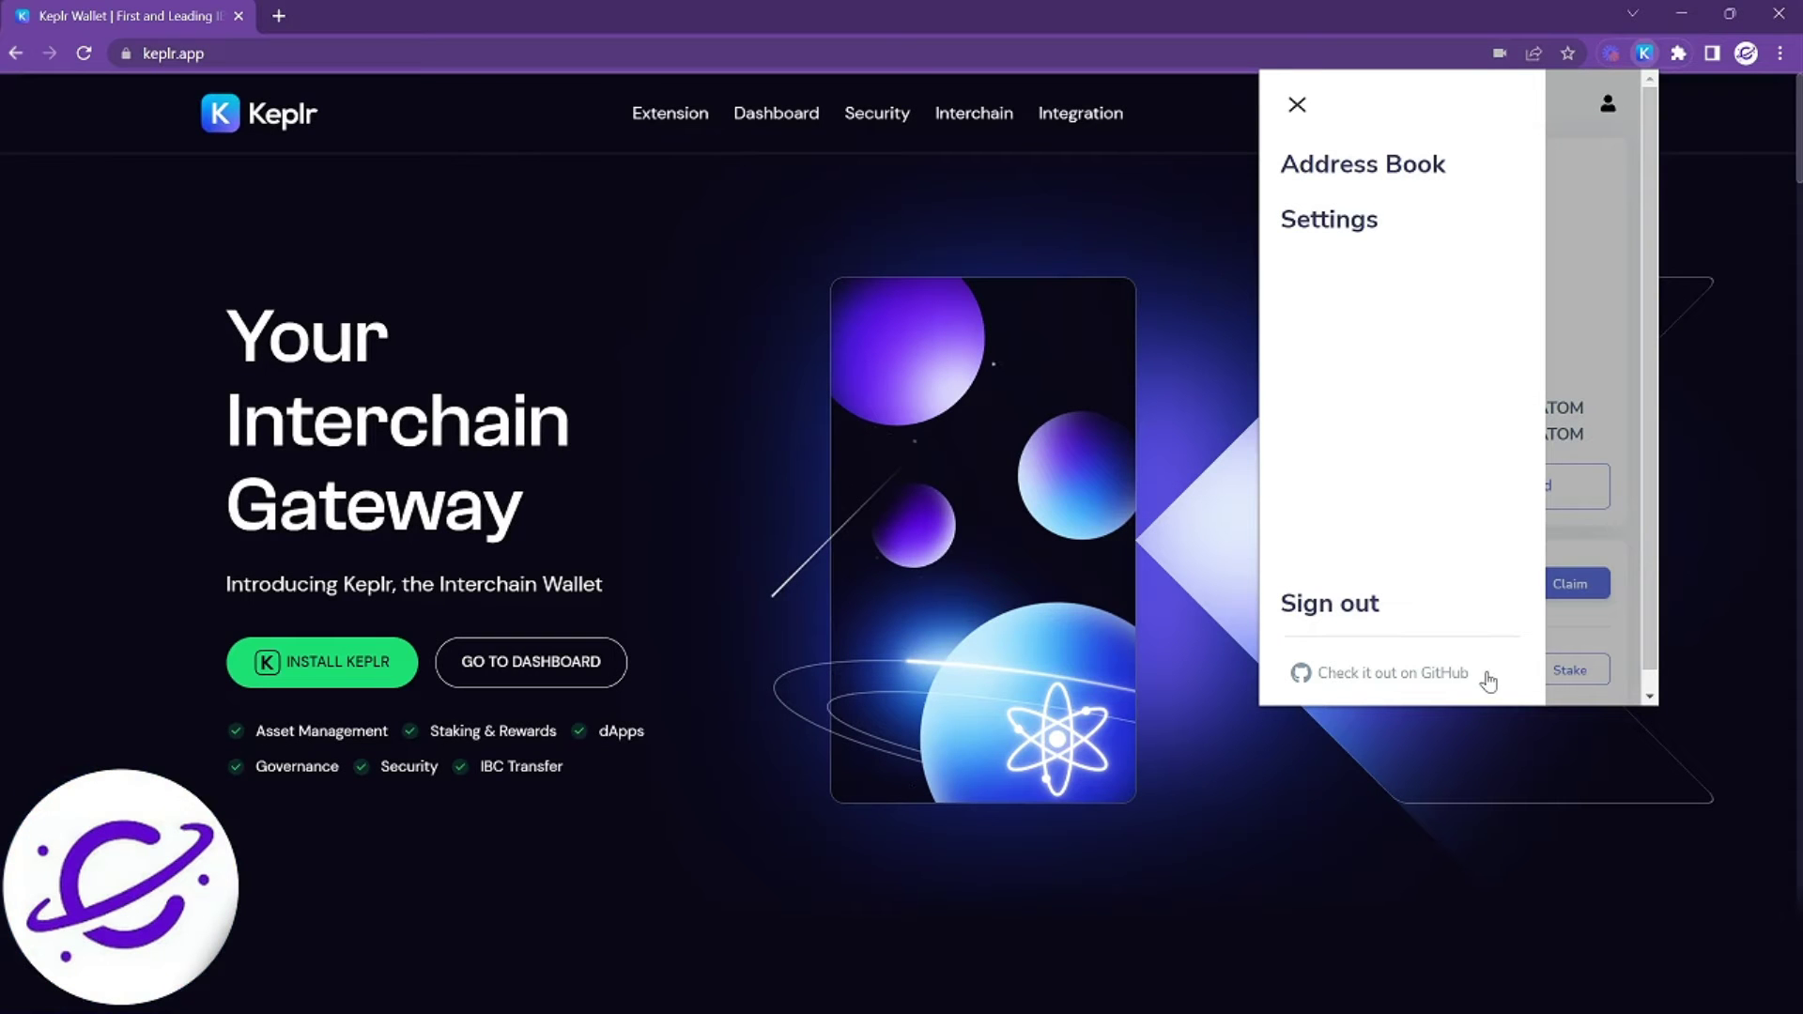
click(1348, 175)
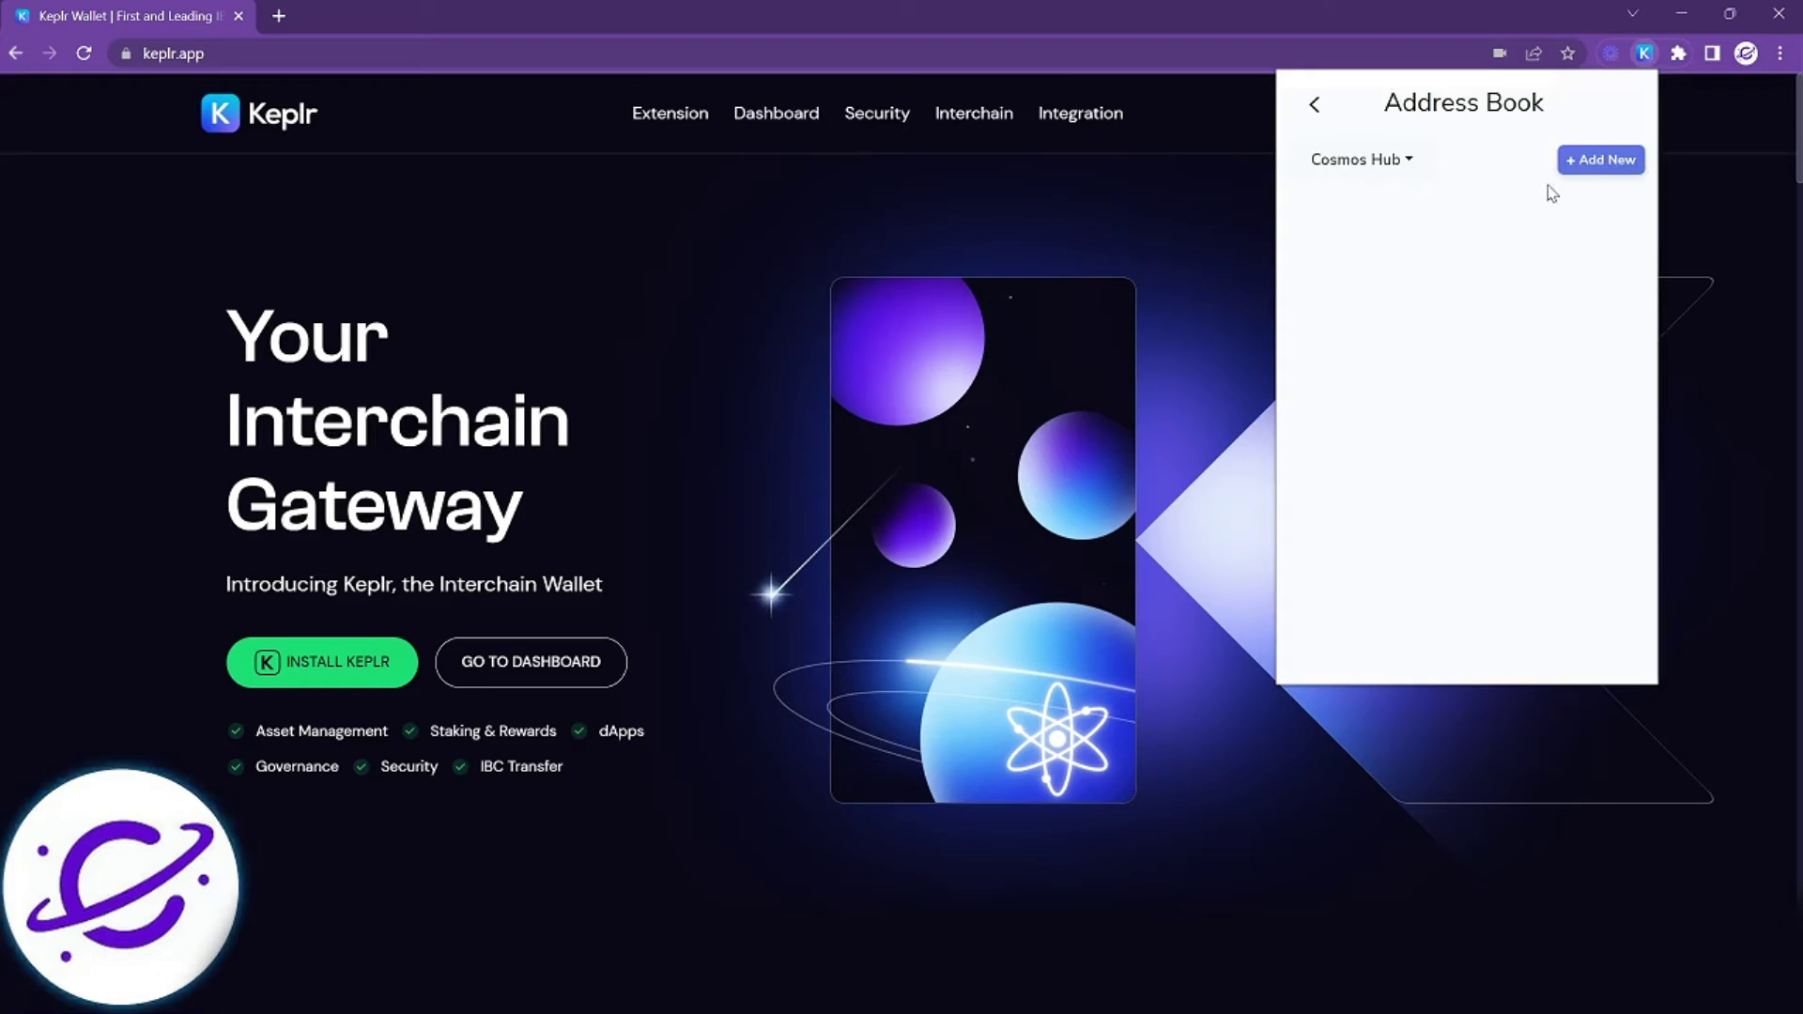
click(1587, 165)
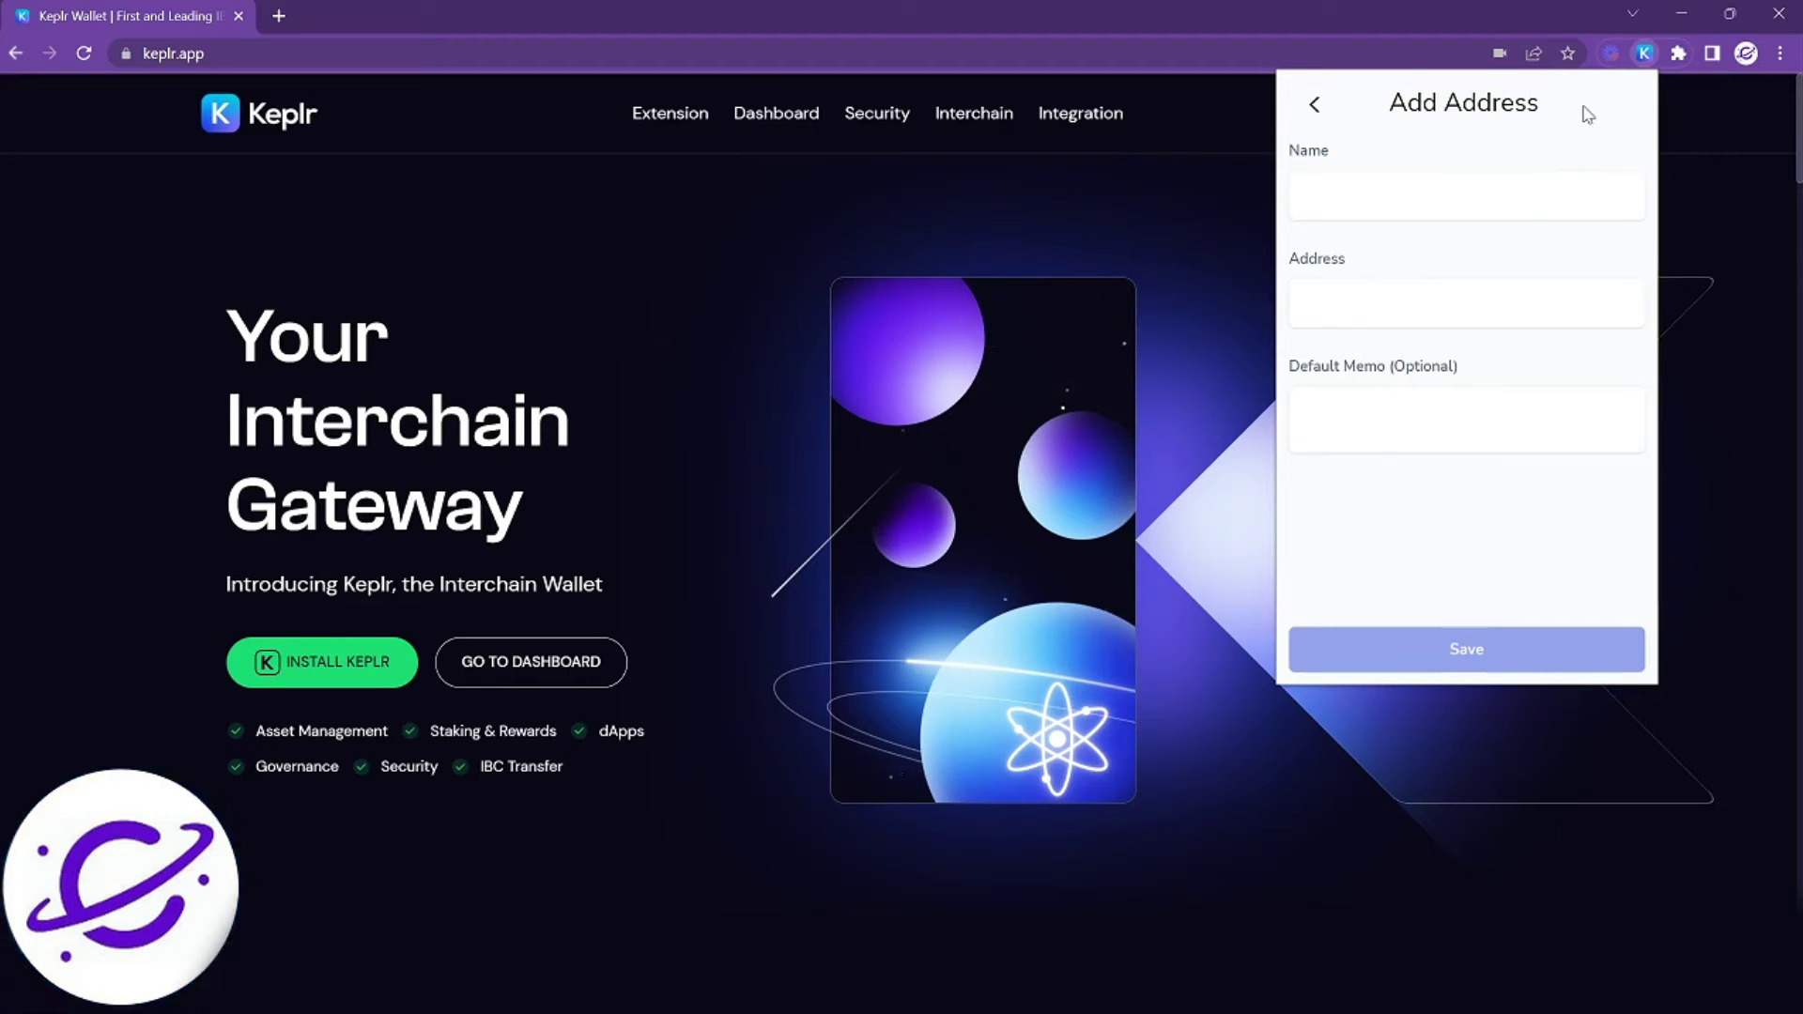
click(1322, 108)
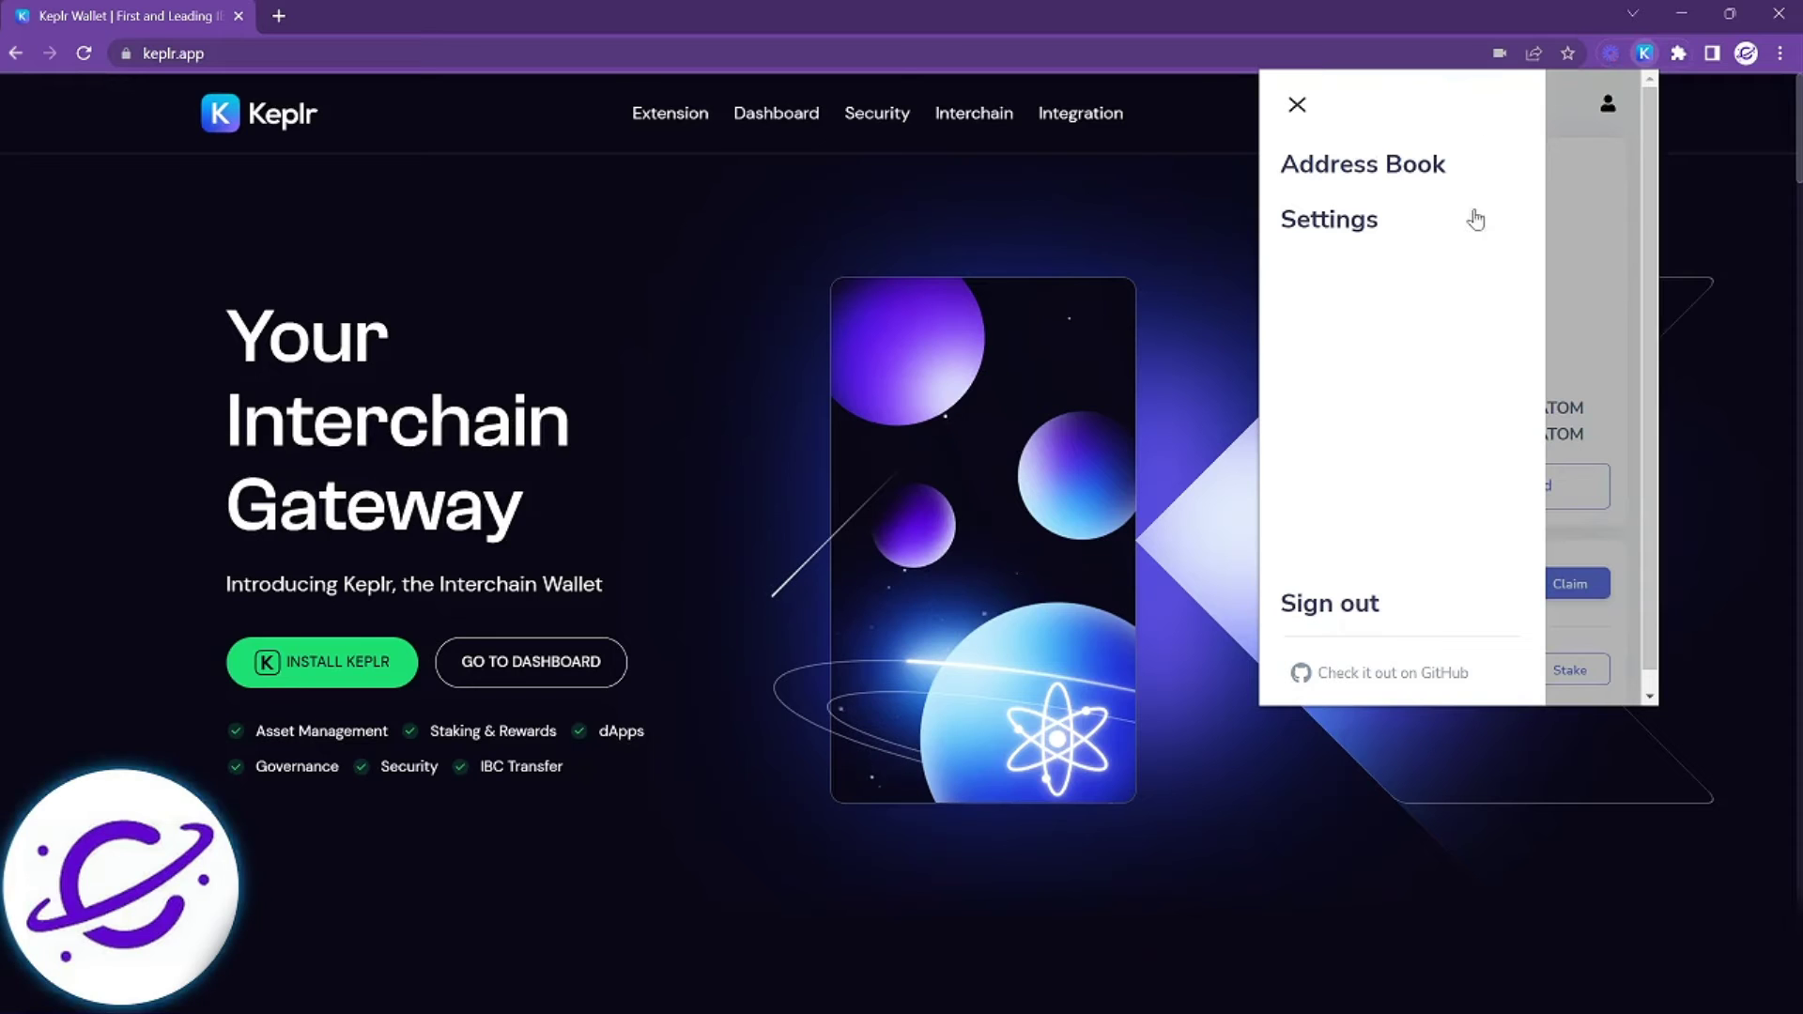
click(1405, 227)
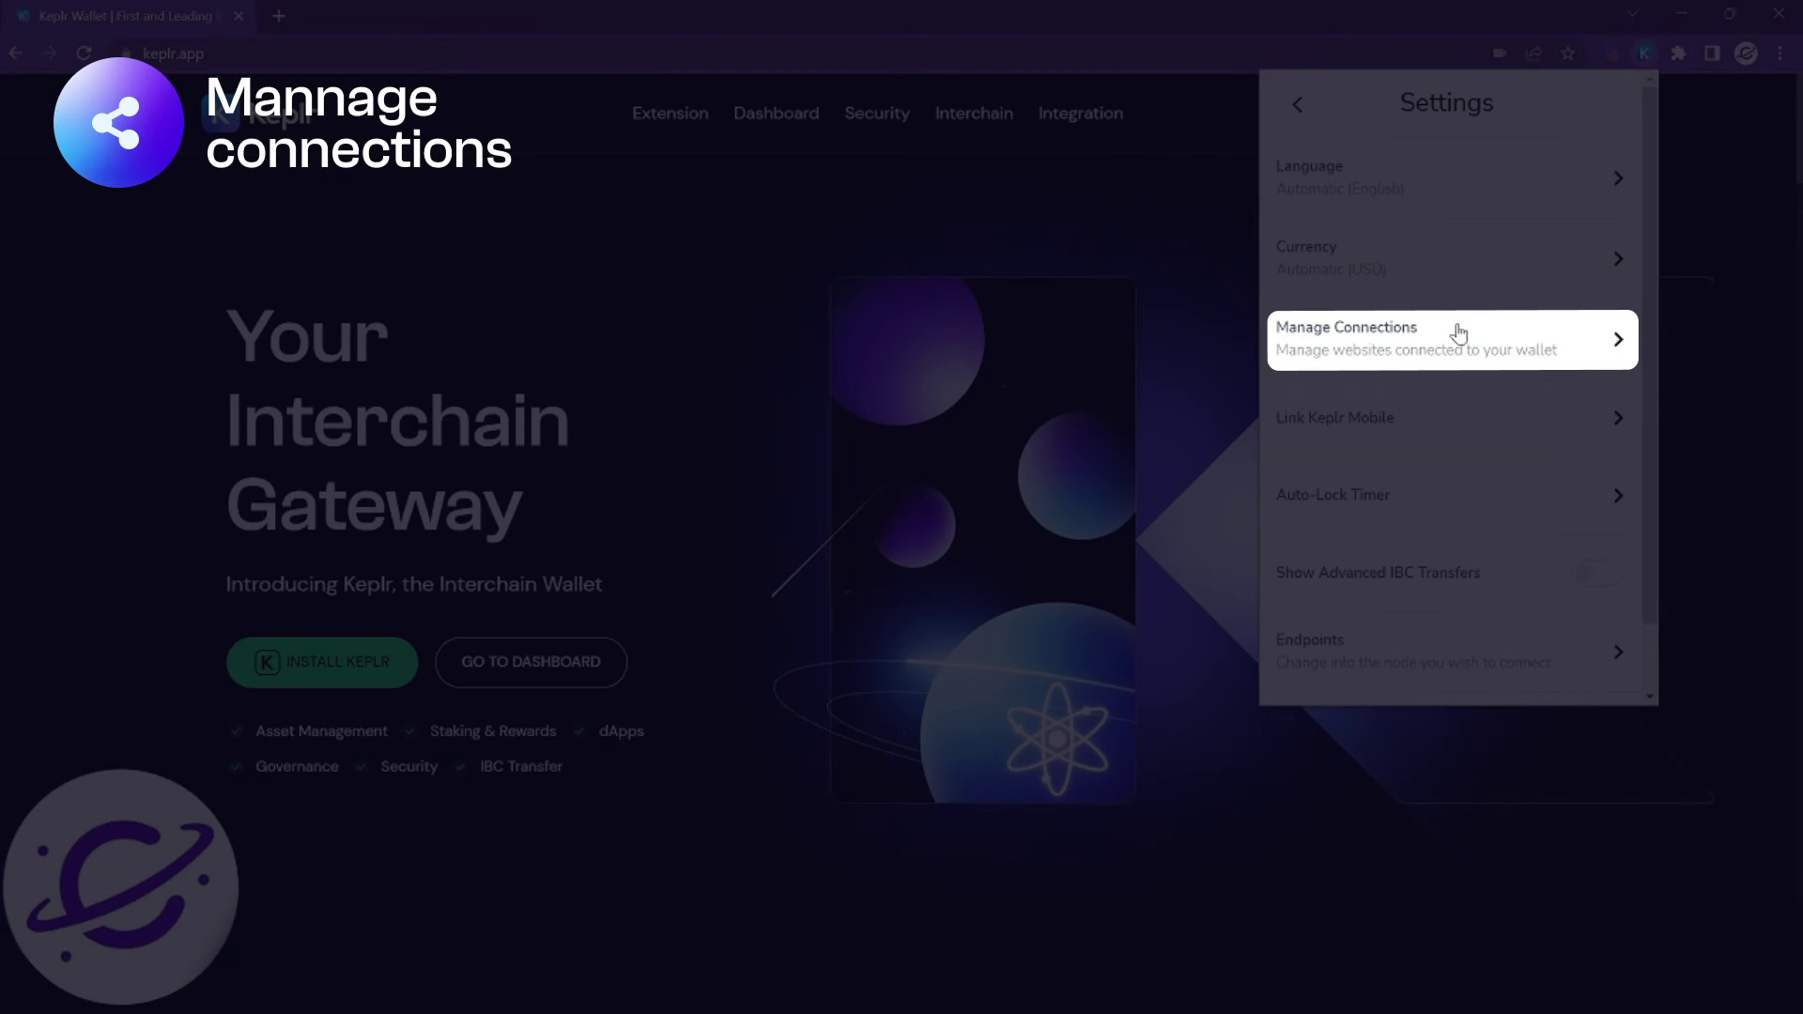
click(1458, 333)
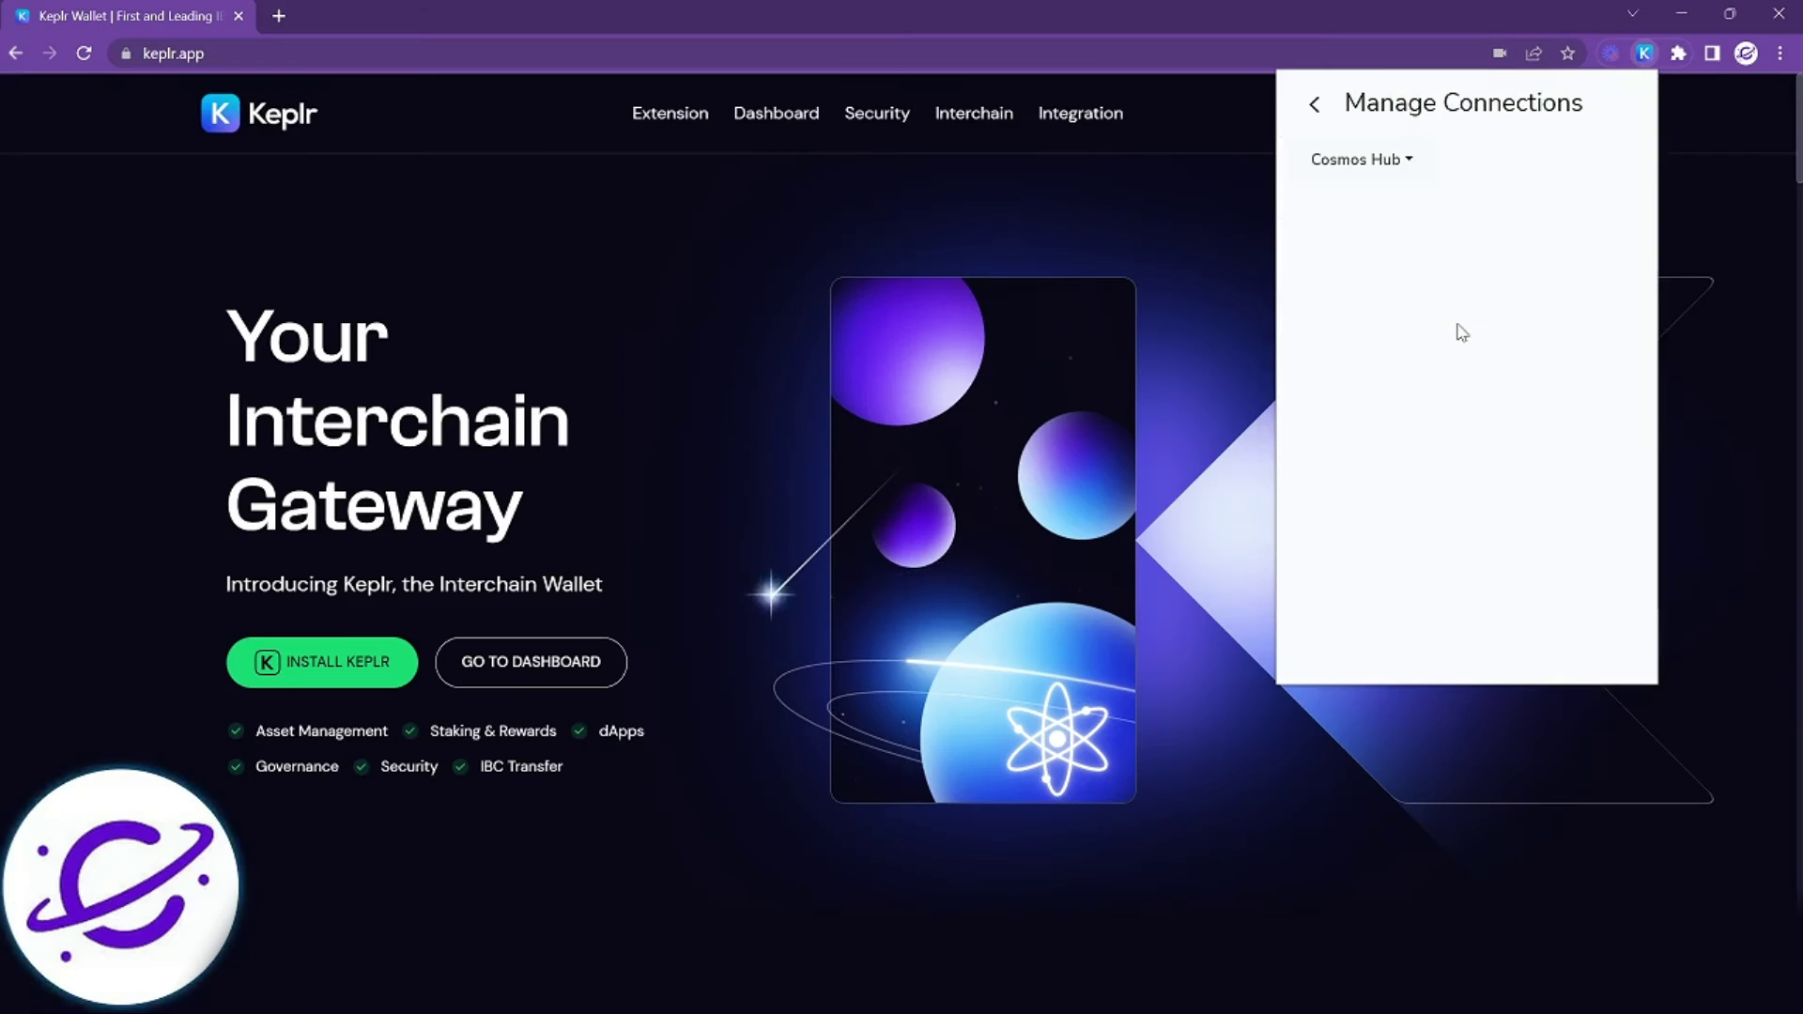
click(1347, 168)
click(1321, 156)
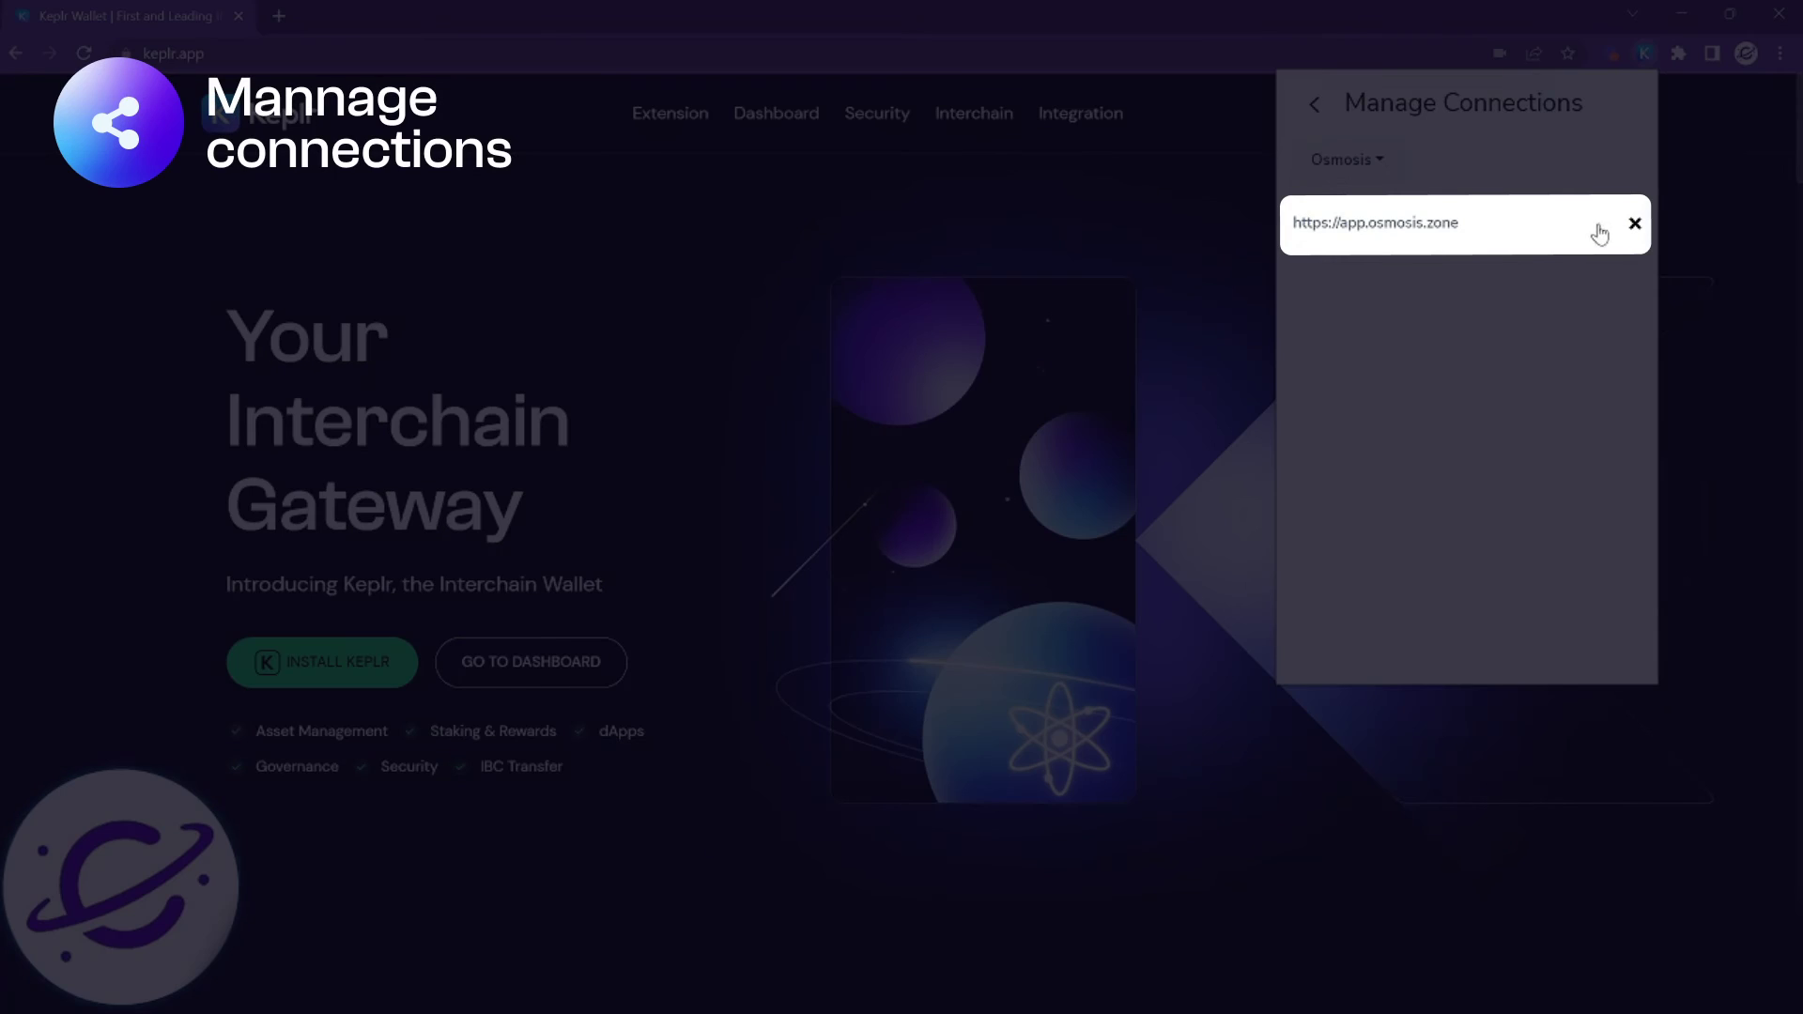
click(1635, 222)
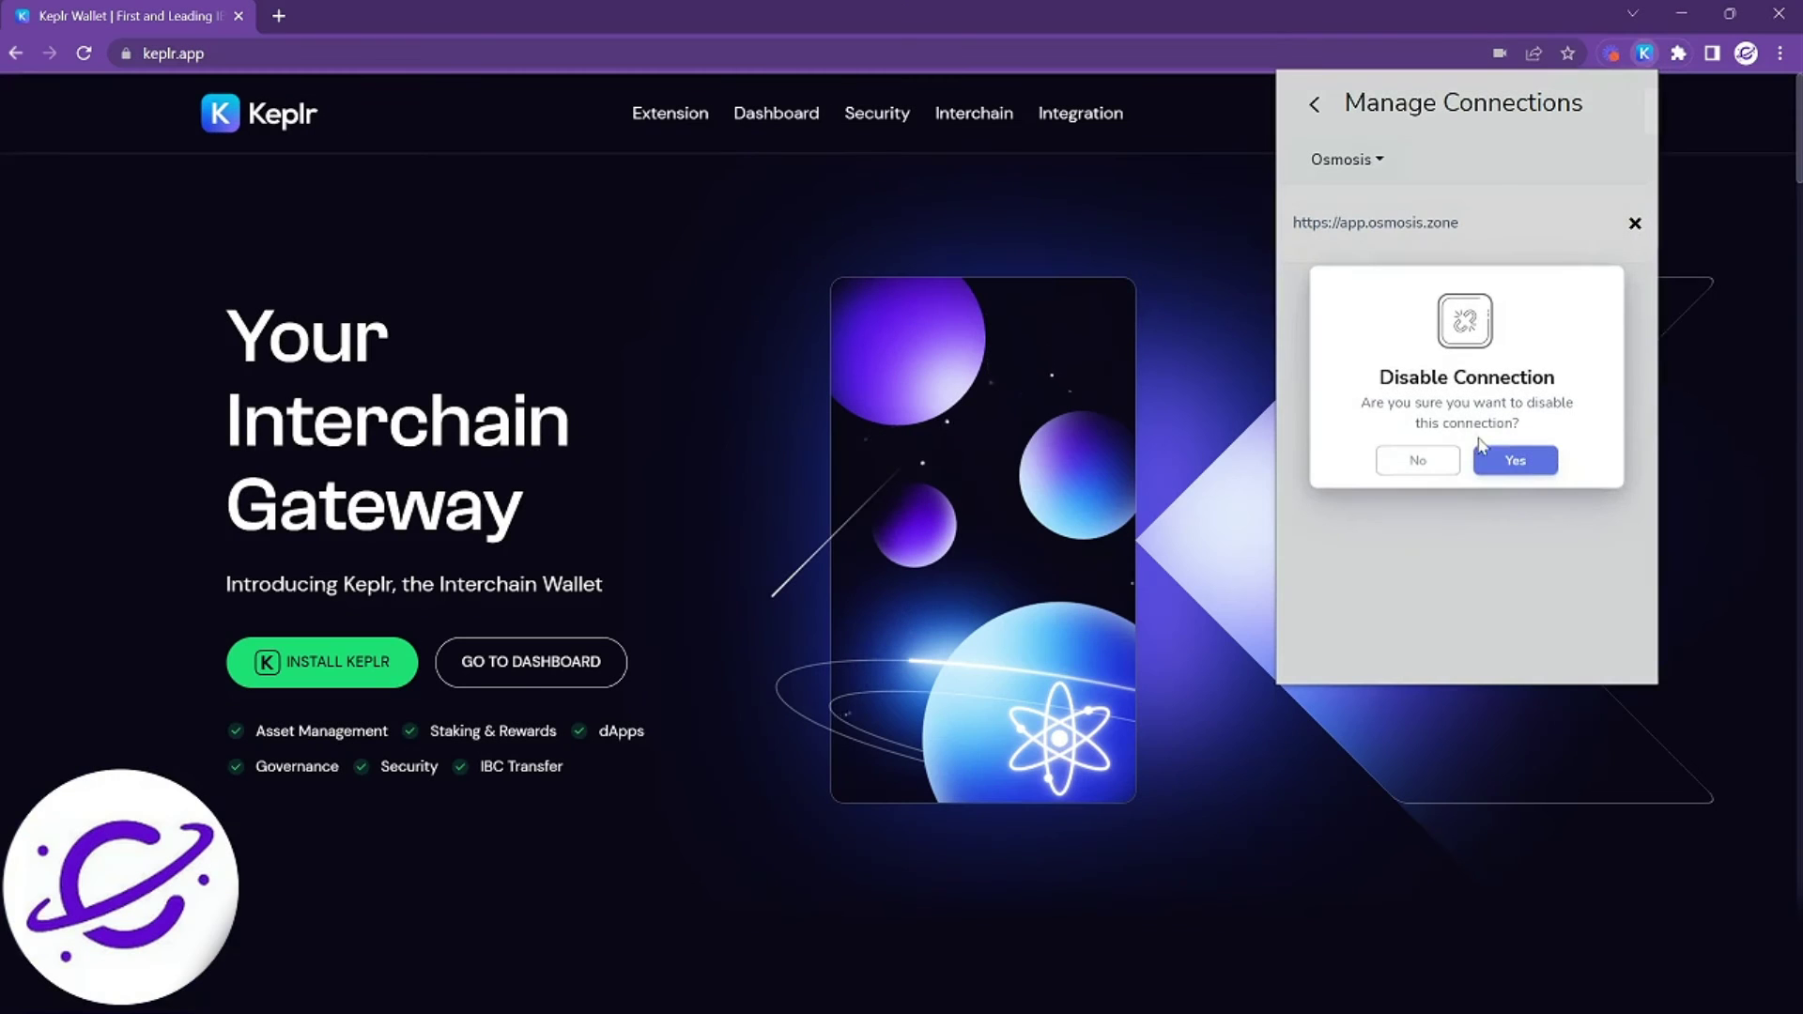
click(1512, 460)
click(1315, 108)
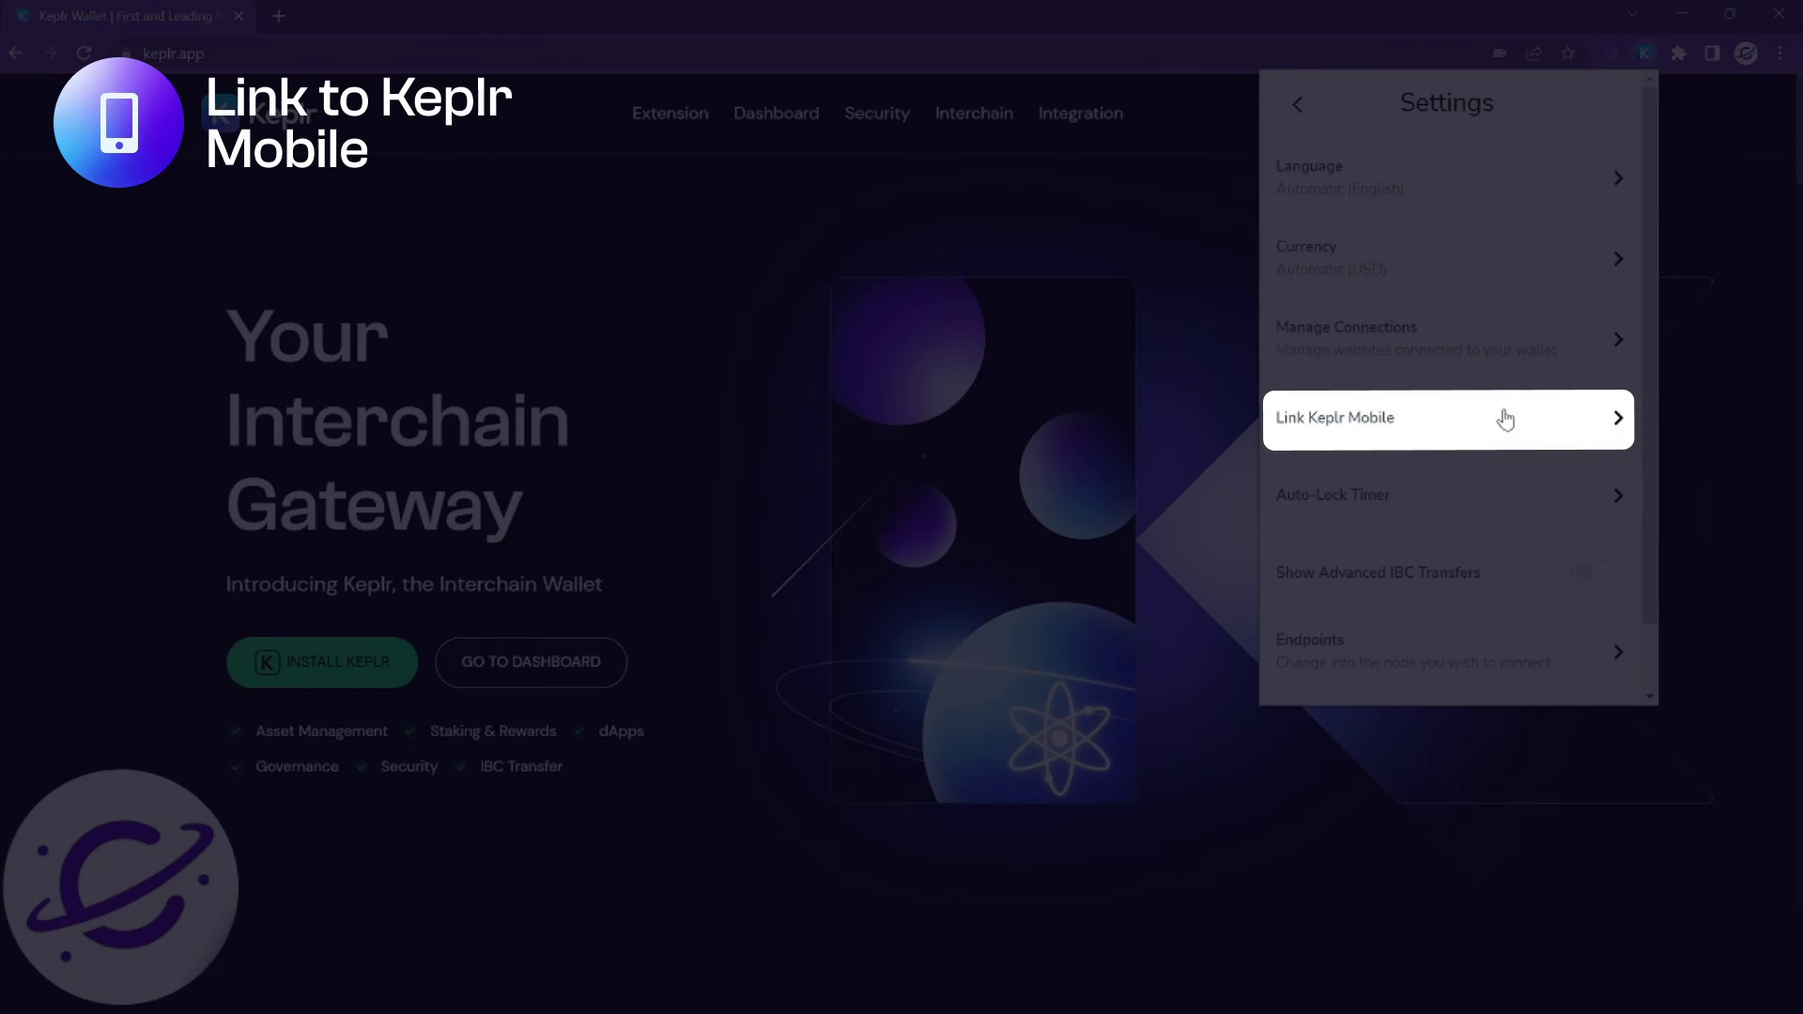
click(1503, 416)
click(1372, 590)
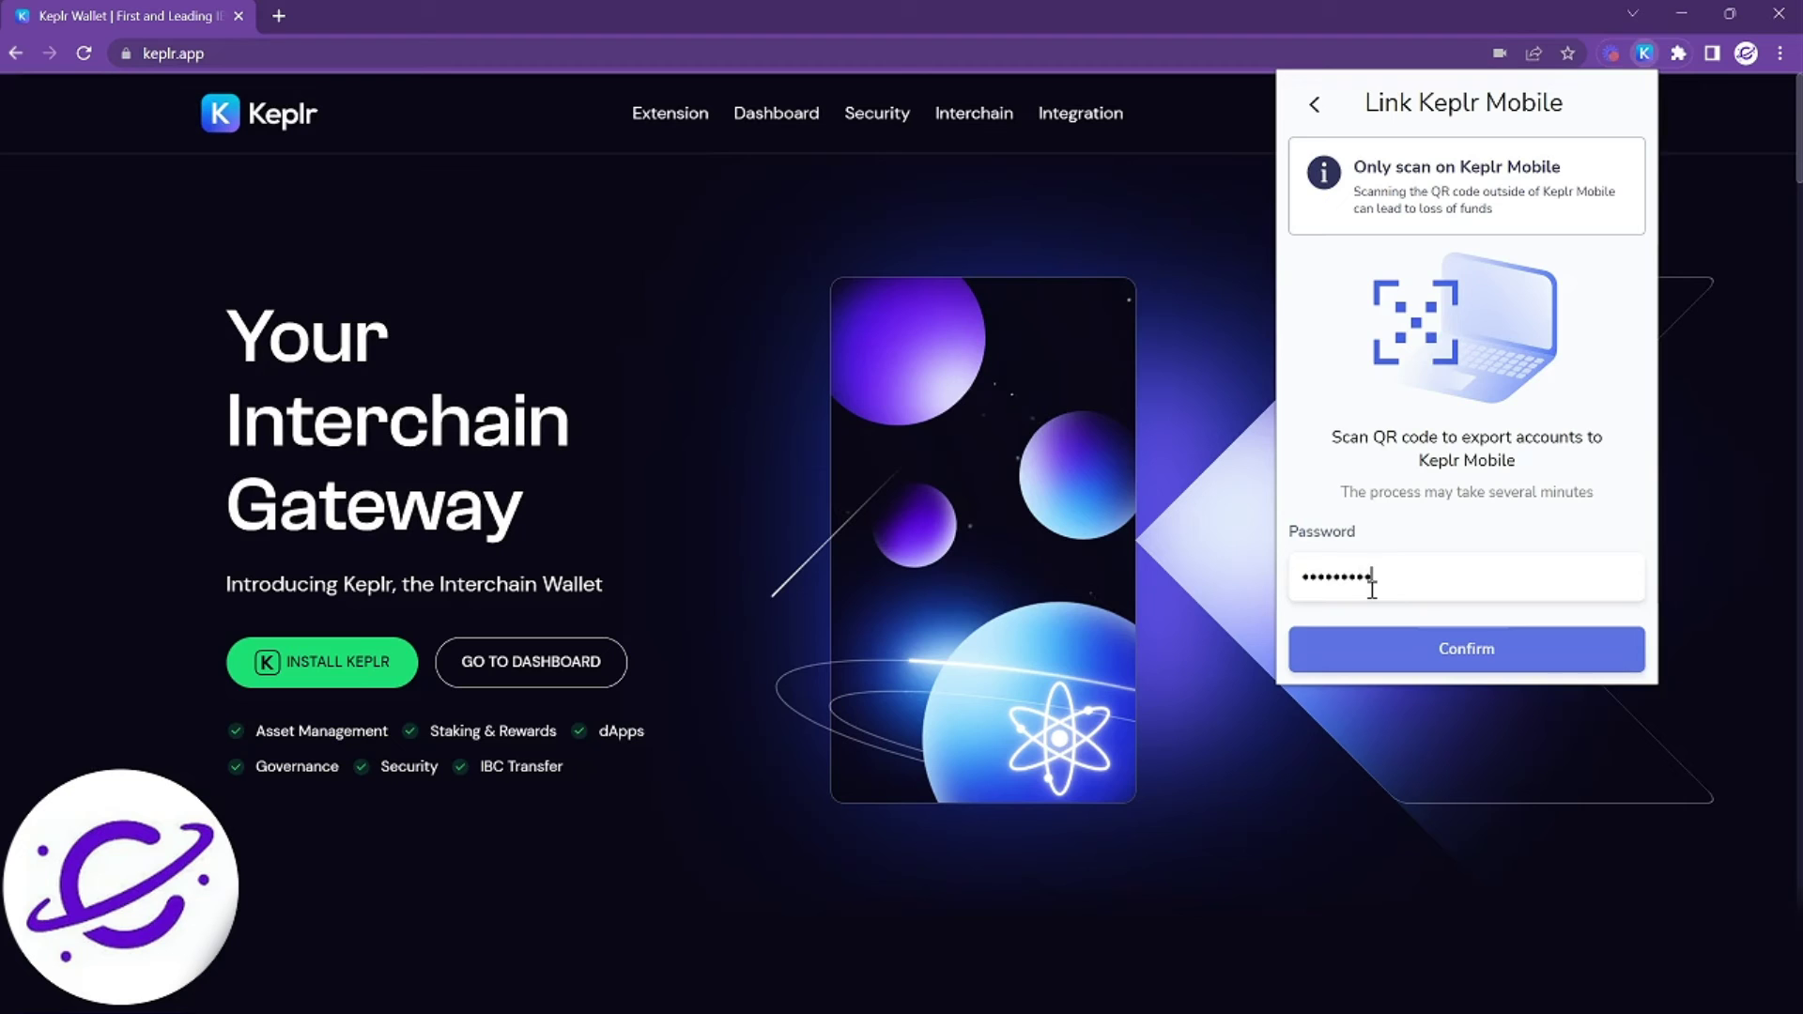
key(Return)
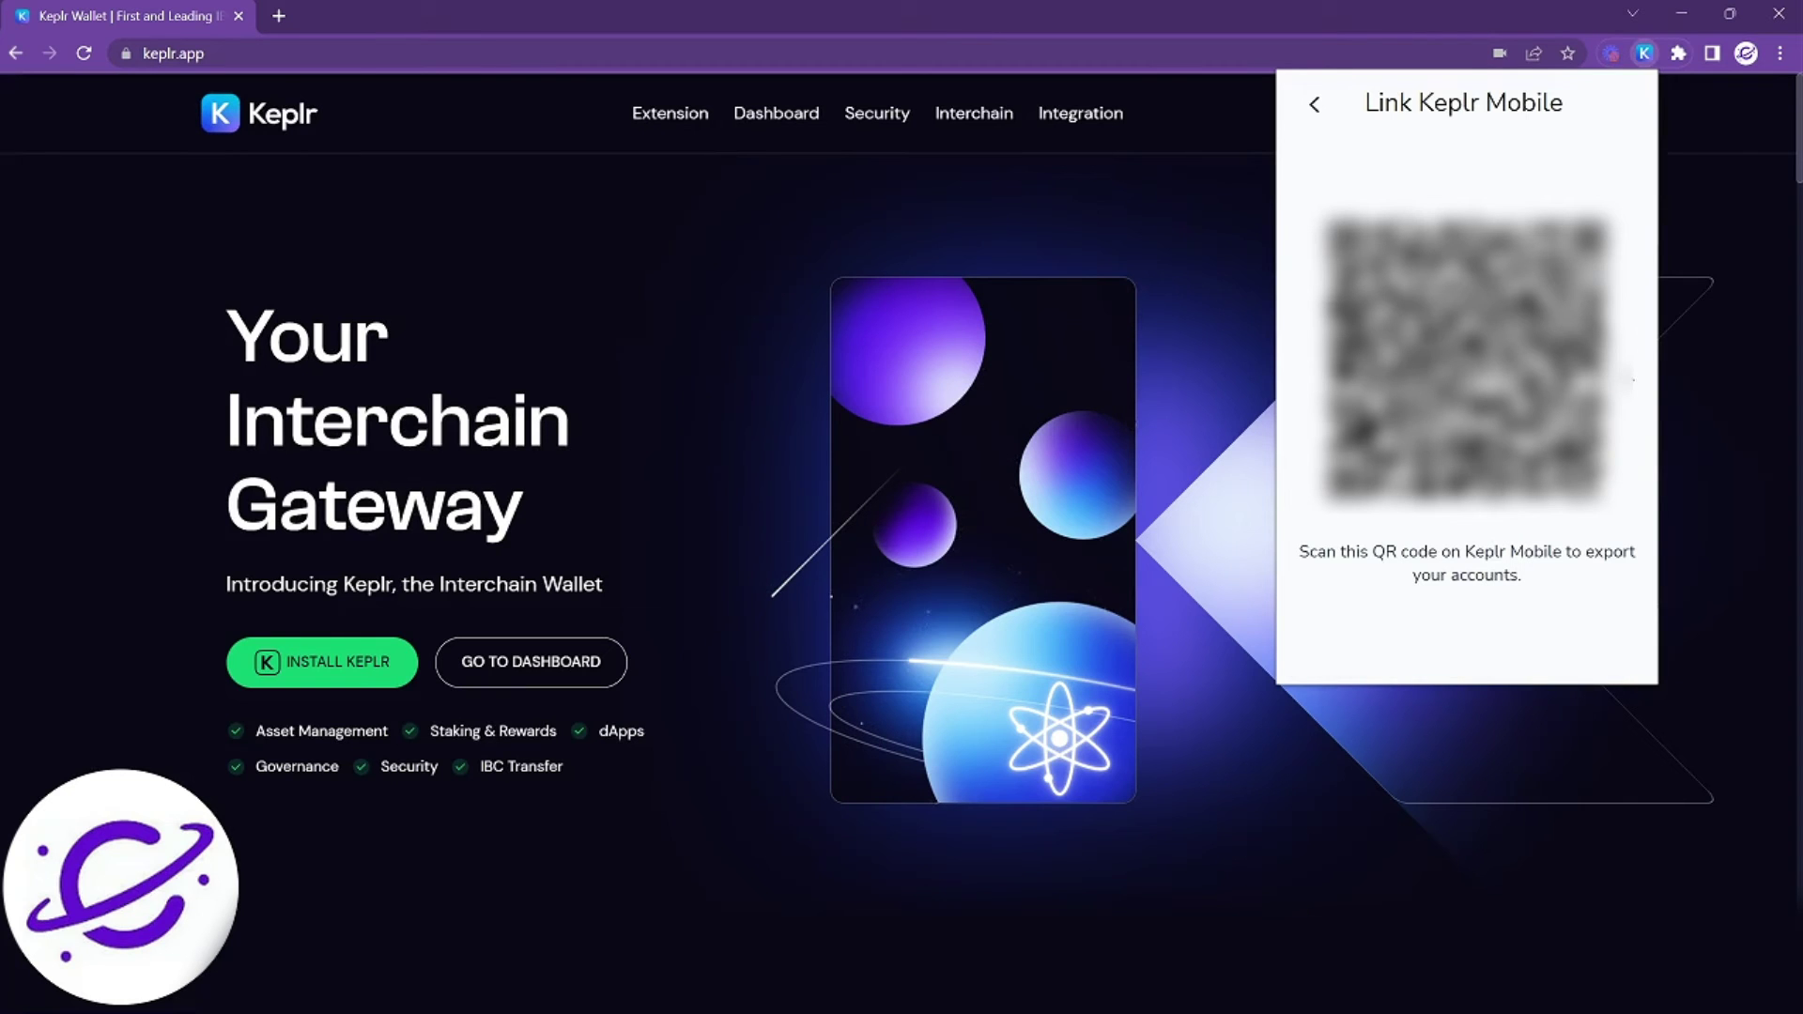
click(1314, 104)
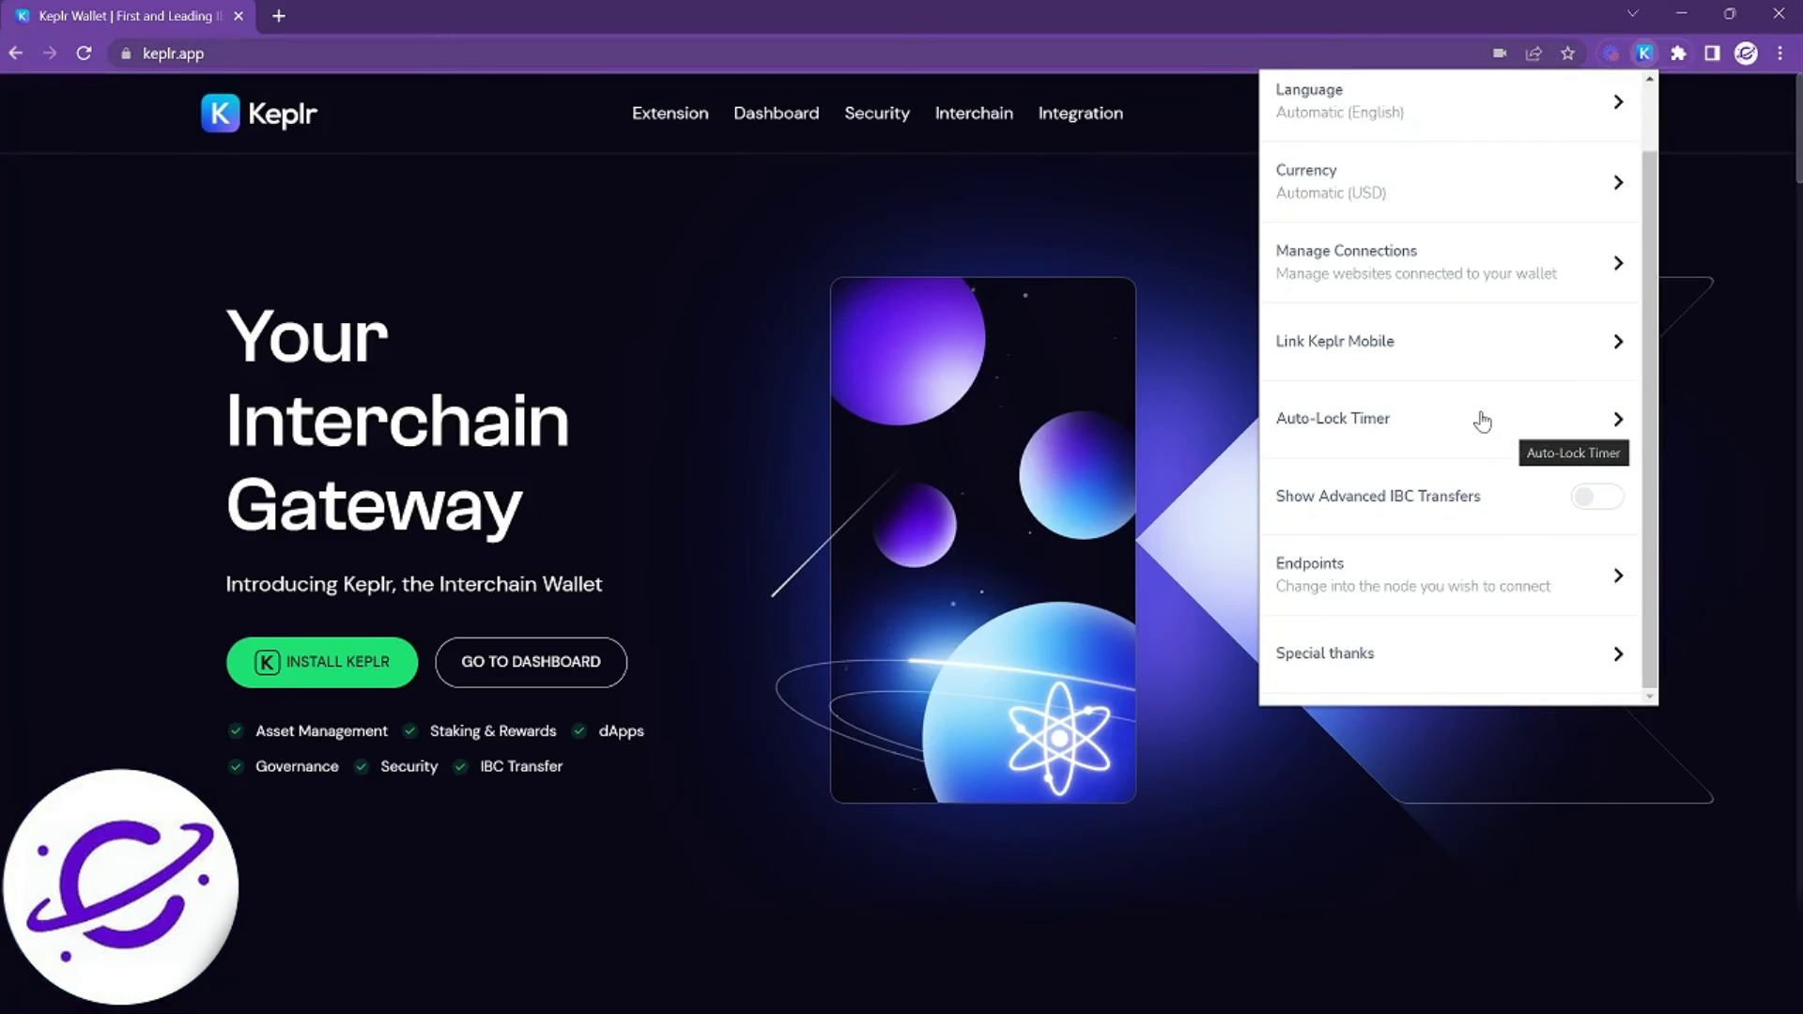
Glance at the Auto-Lock Timer page, then switch on Show Advanced IBC Transfers
click(1482, 419)
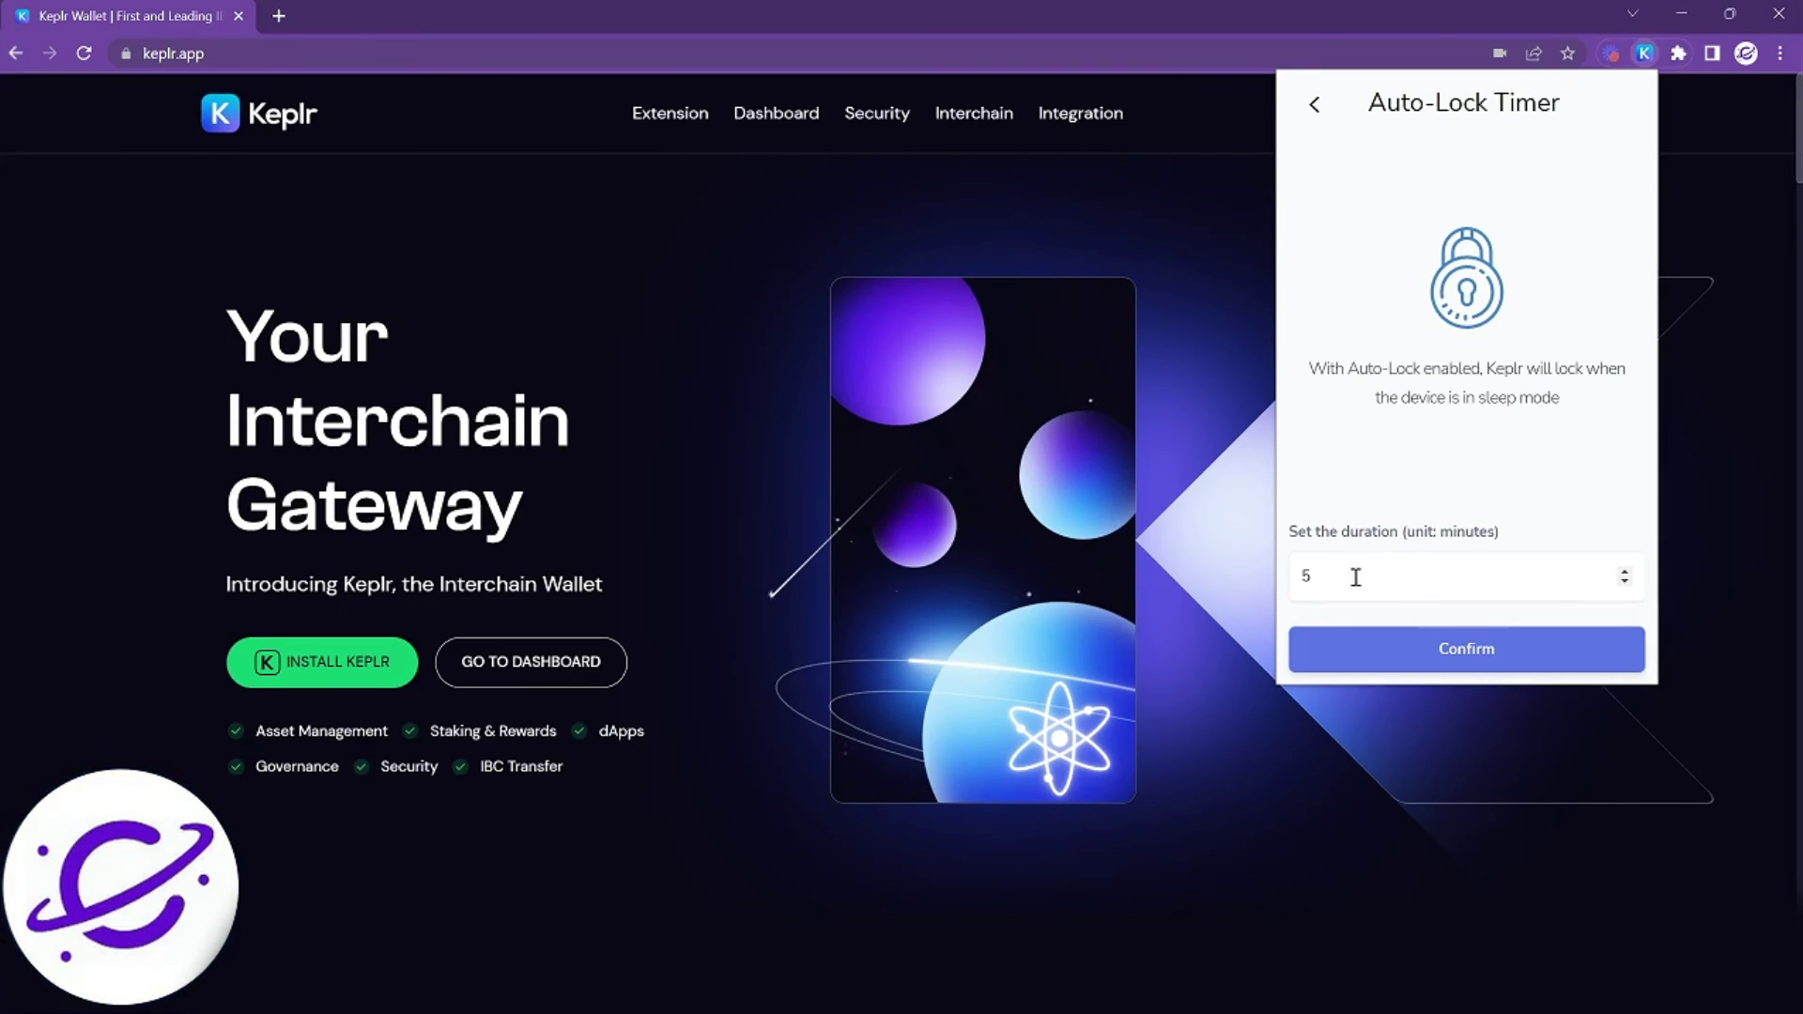
click(1314, 107)
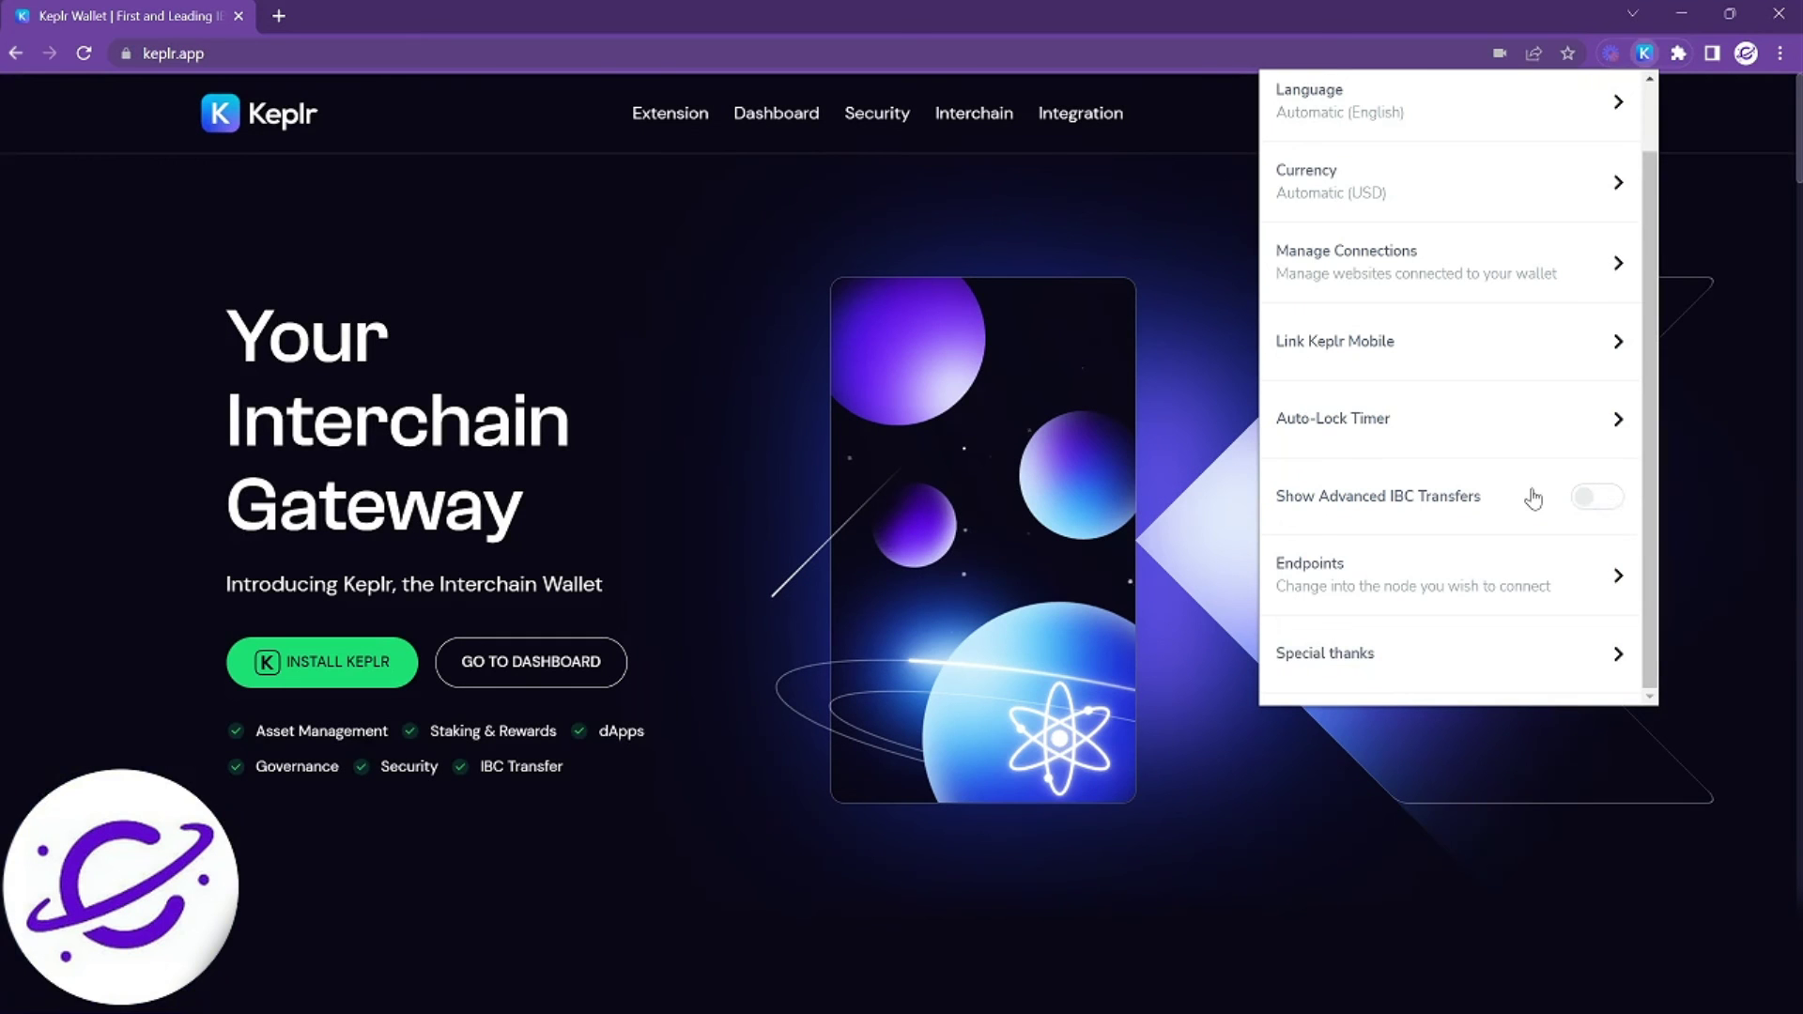
click(1533, 497)
Check the wallet overview for the new IBC Transfer option
scroll(1380, 235, up, 2)
click(1297, 103)
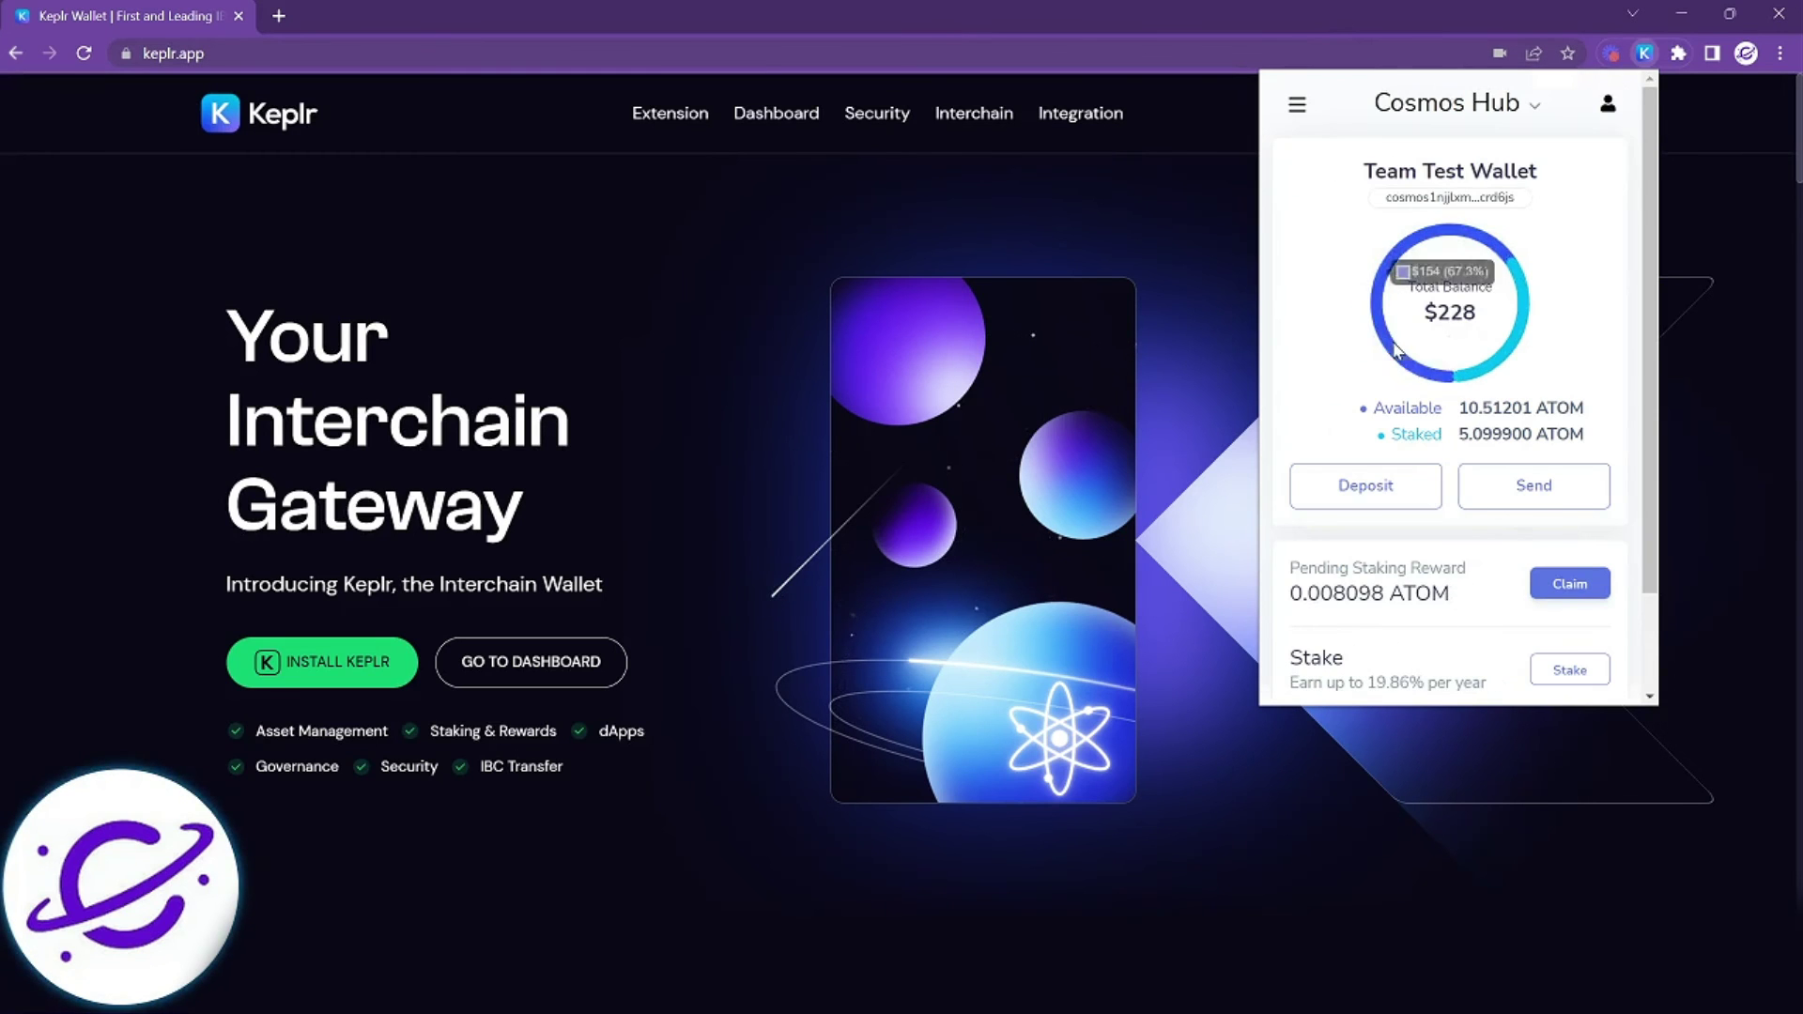
scroll(1464, 563, down, 2)
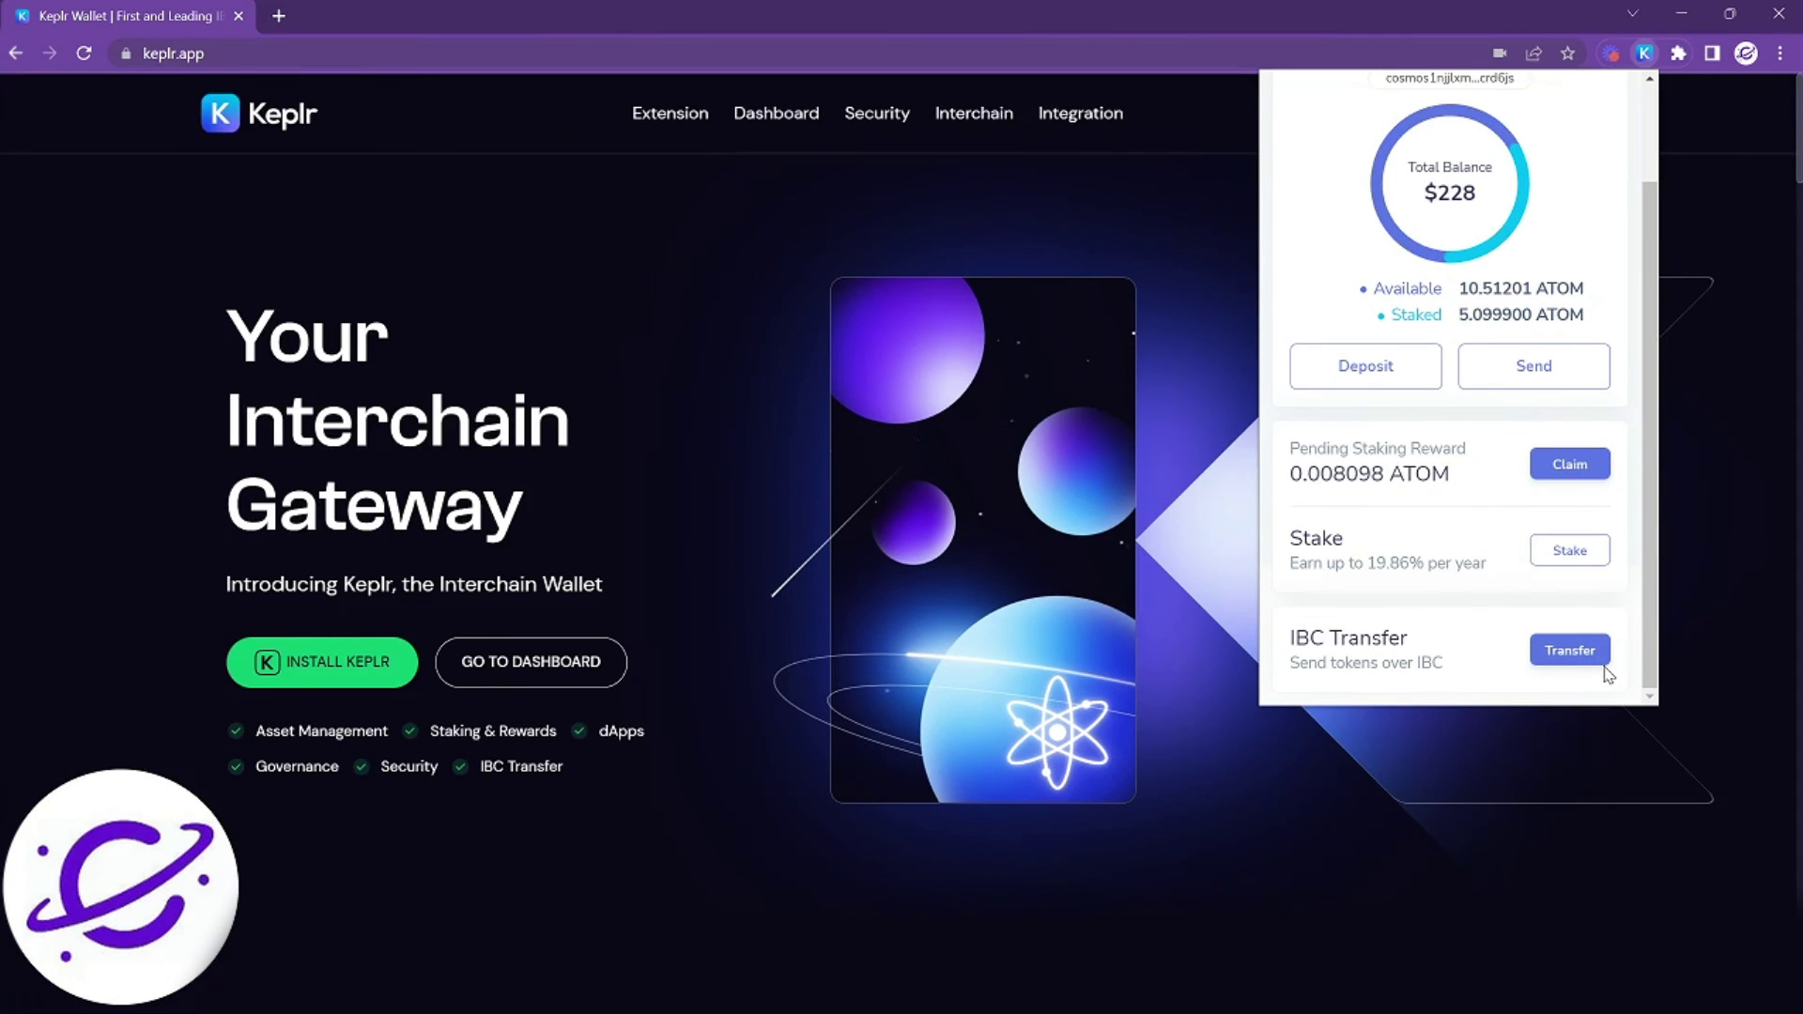
scroll(1489, 563, down, 1)
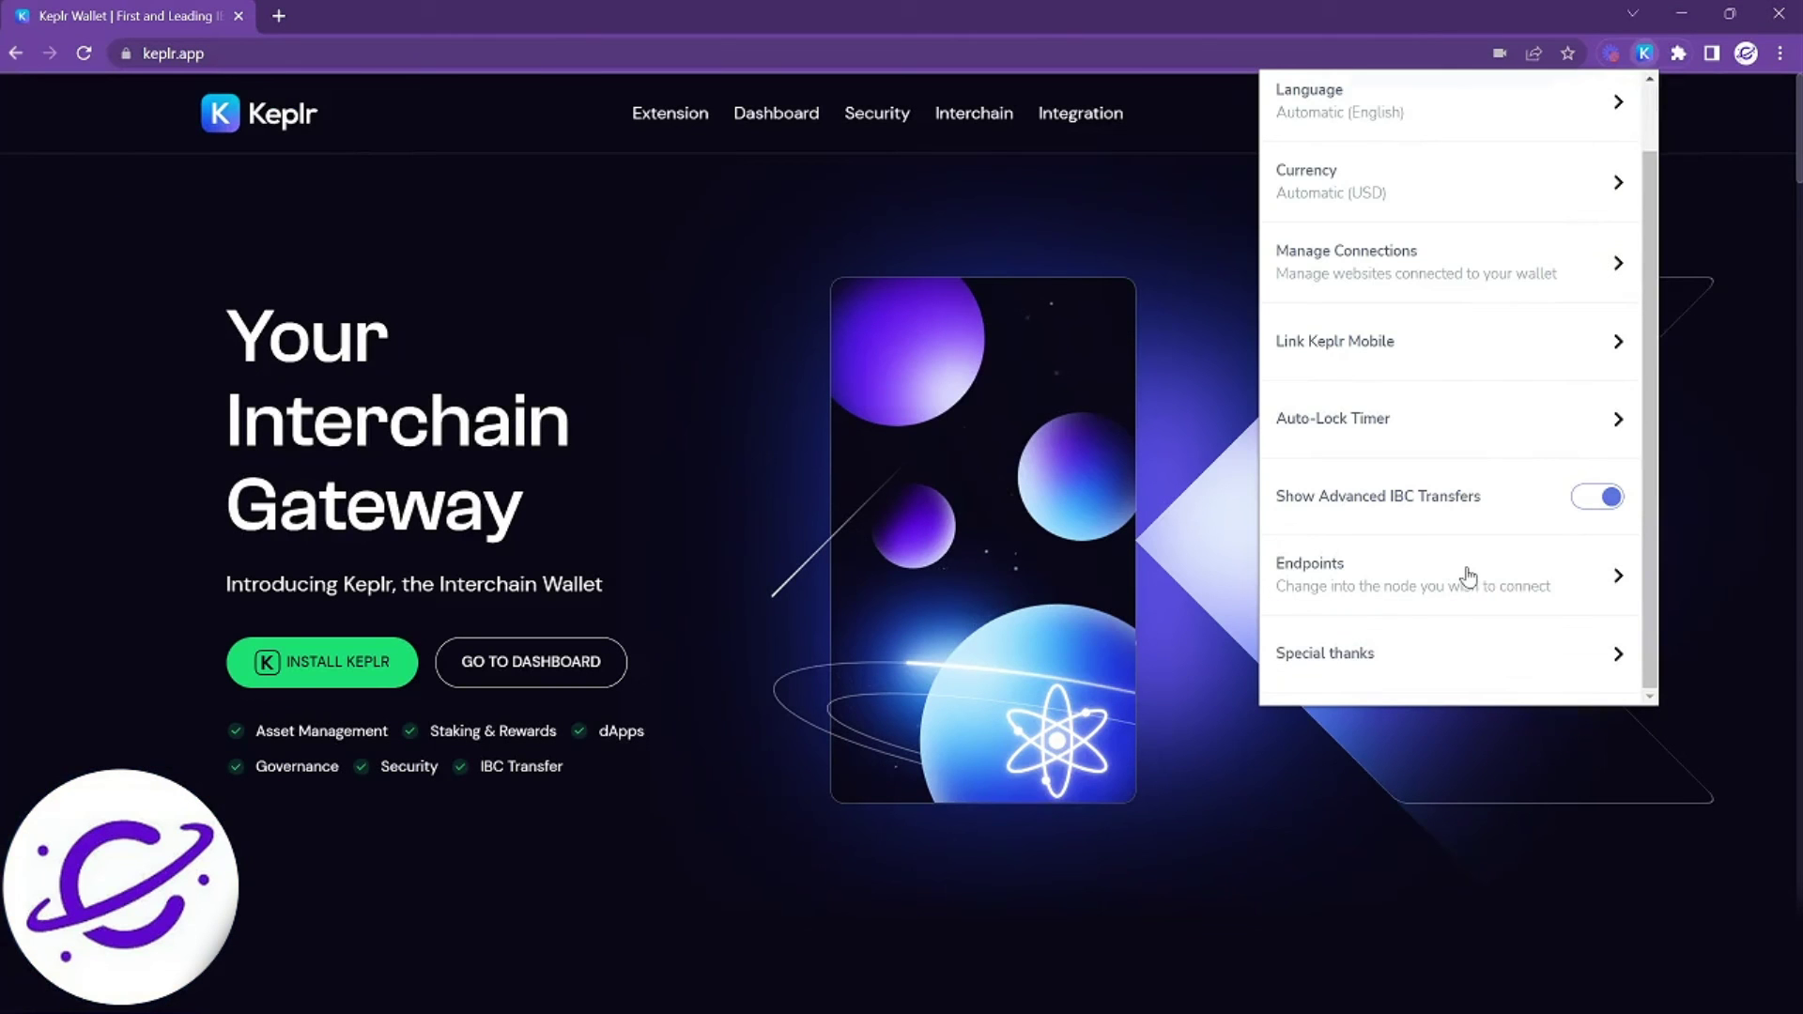
Review the Cosmos Hub RPC and LCD endpoint URLs, then view the Special thanks credits (ICF, Coingecko API, grant.fish)
click(1468, 575)
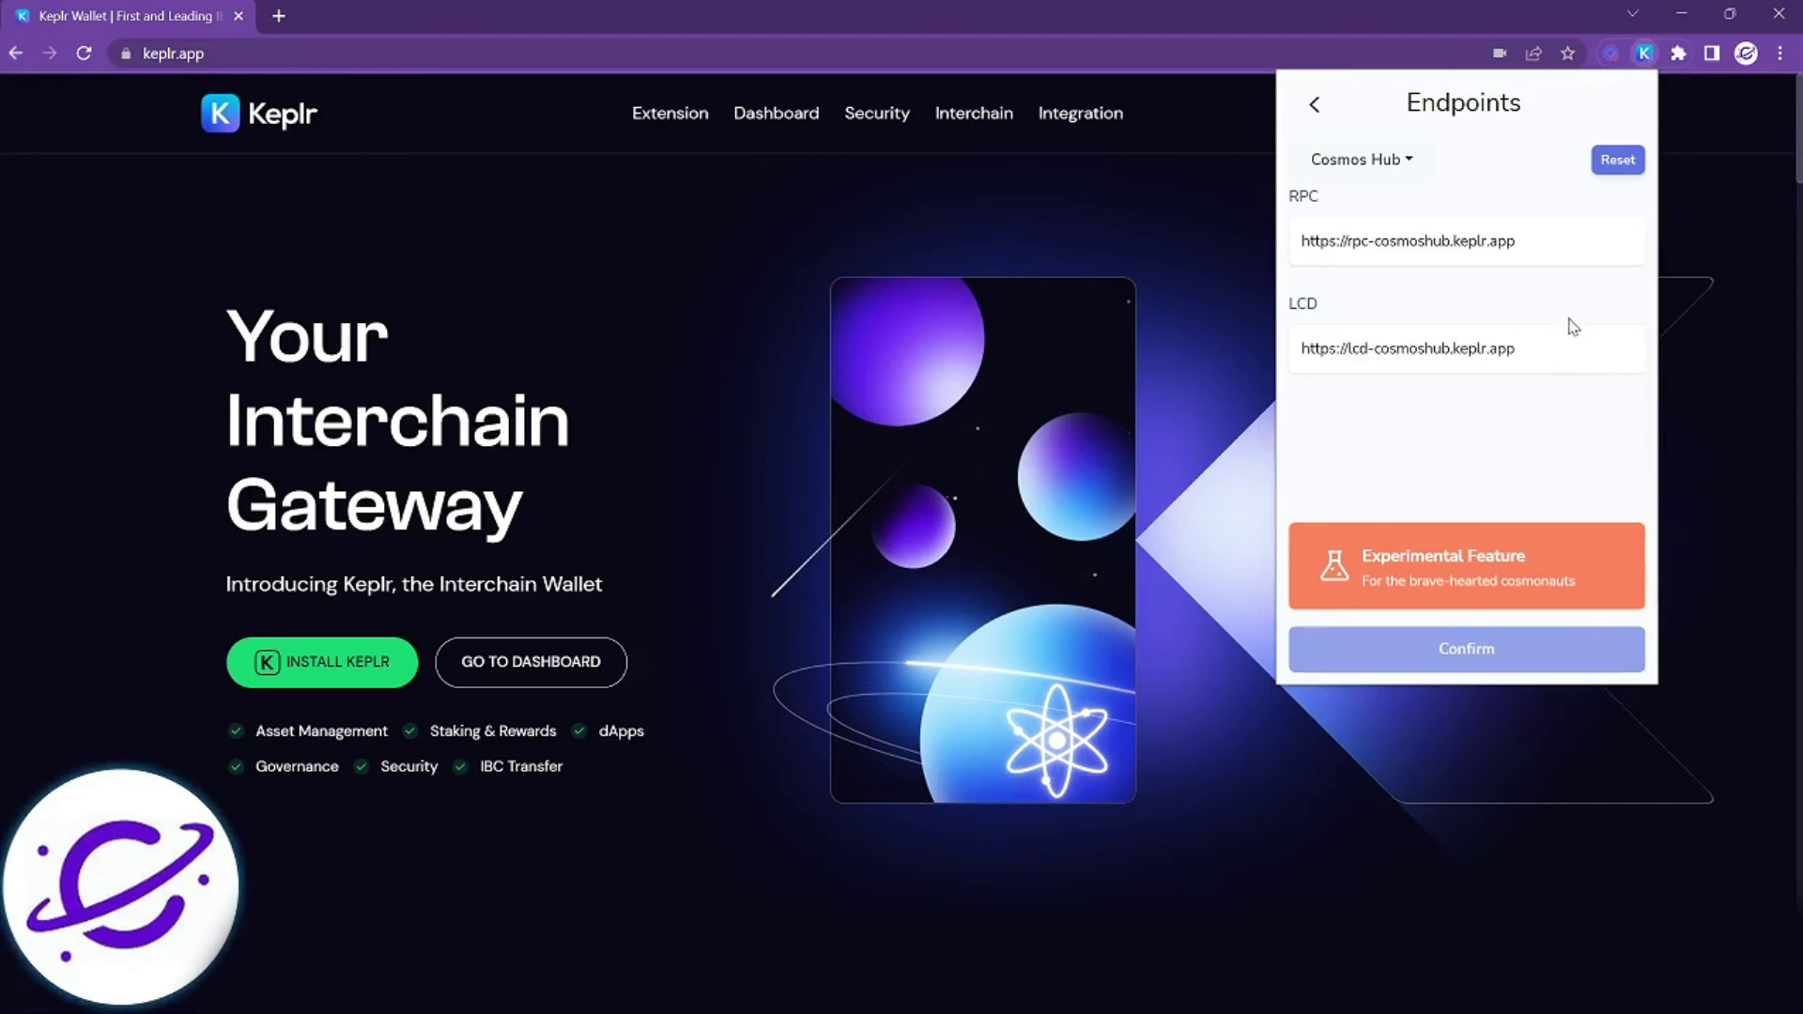
click(1314, 108)
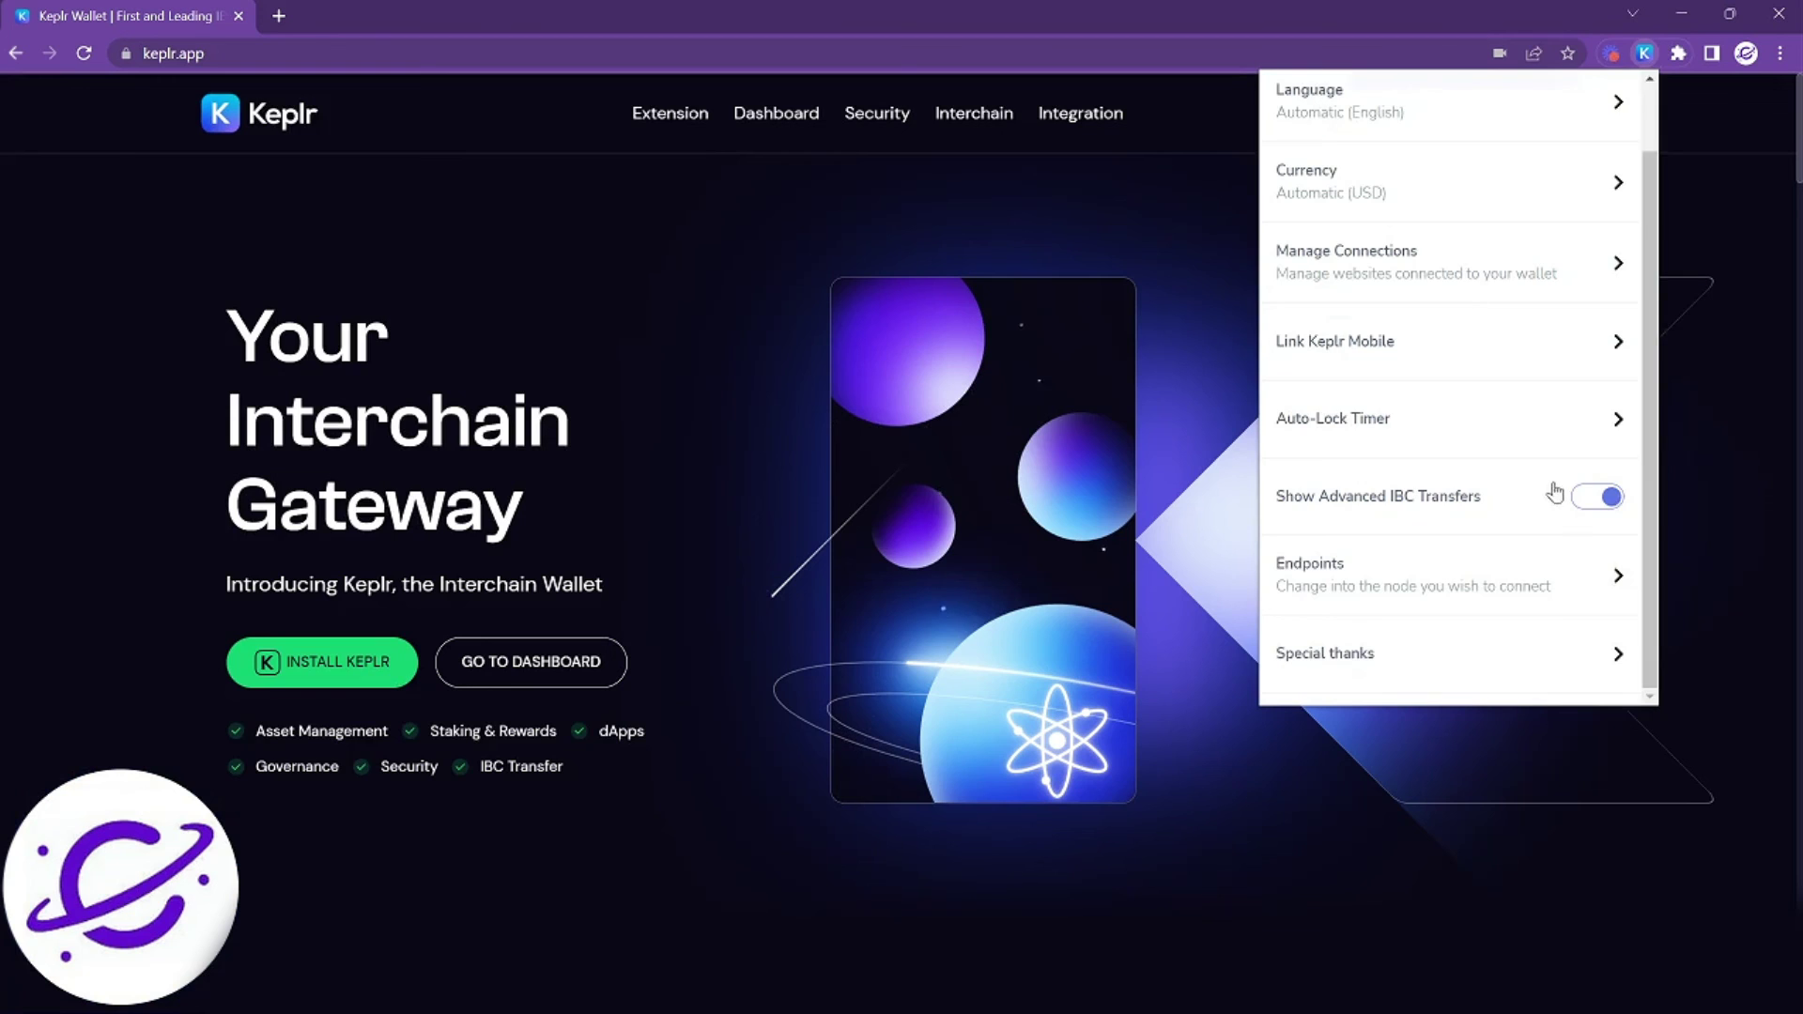
click(1491, 657)
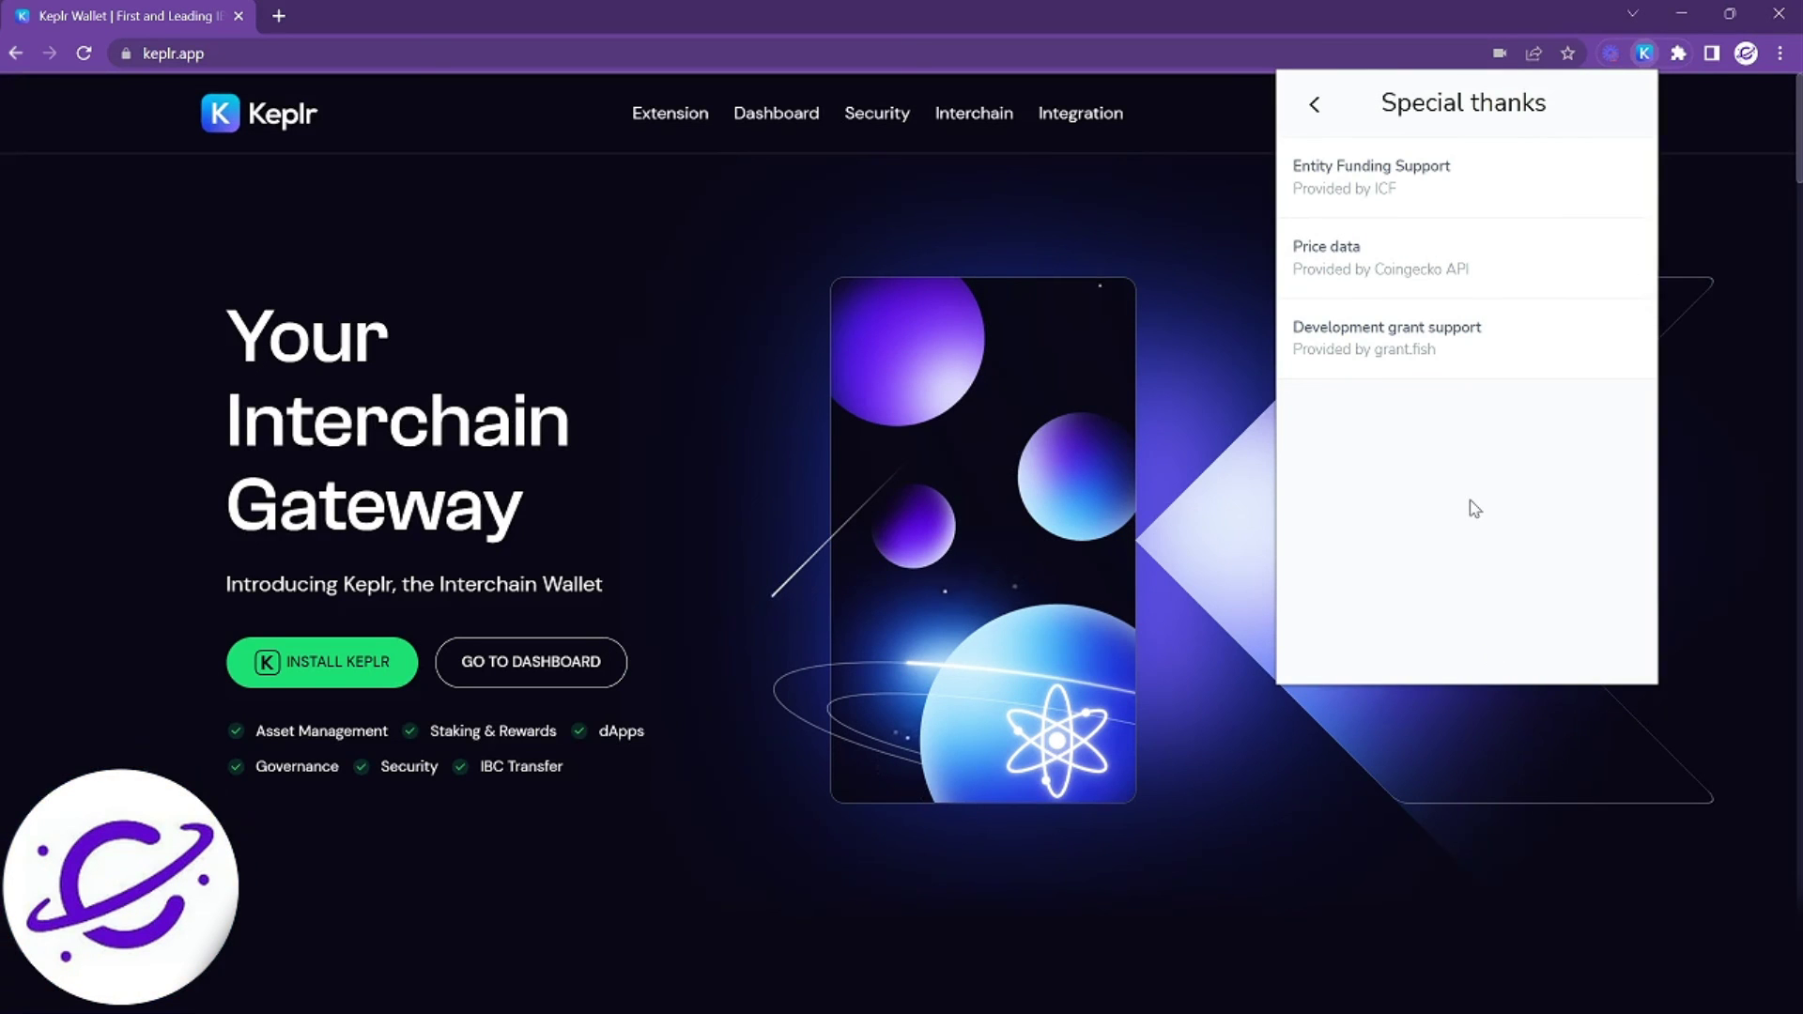